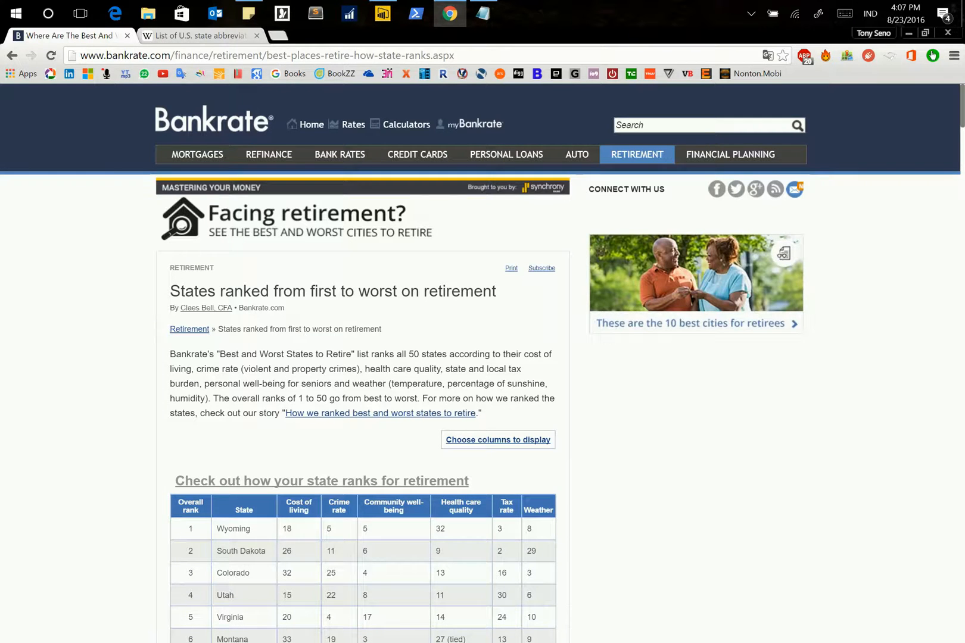
Examine the table of state codes on Wikipedia's List of U.S. state abbreviations page.
click(196, 37)
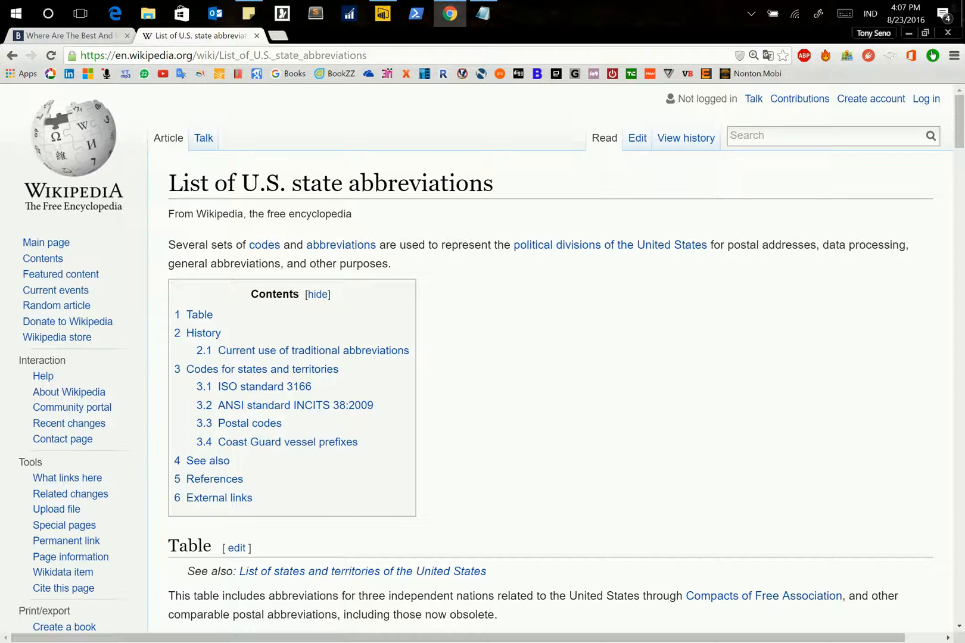
scroll(551, 357, down, 14)
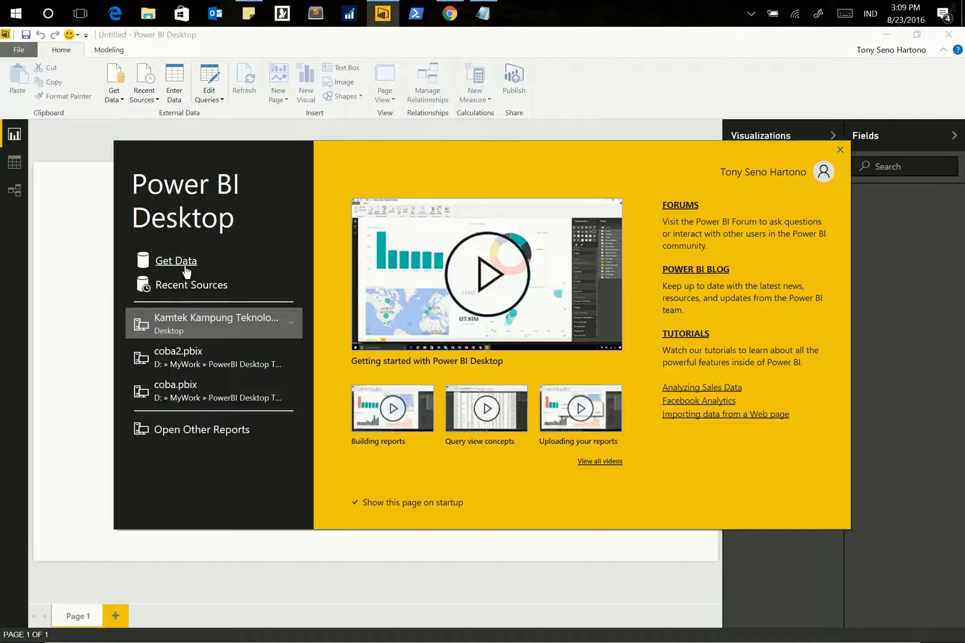
key(Escape)
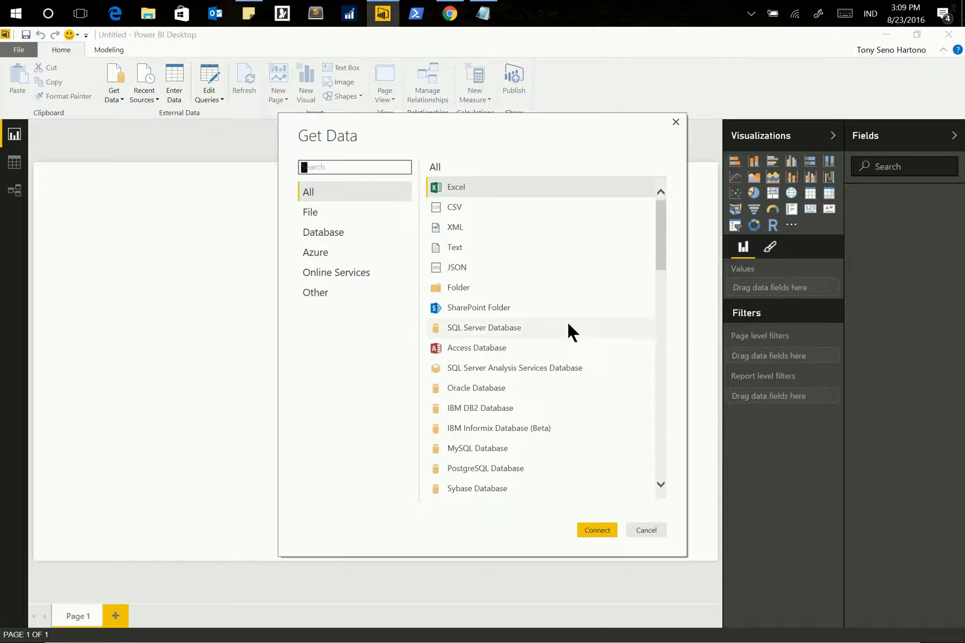
scroll(568, 324, down, 6)
click(461, 318)
click(596, 530)
click(617, 389)
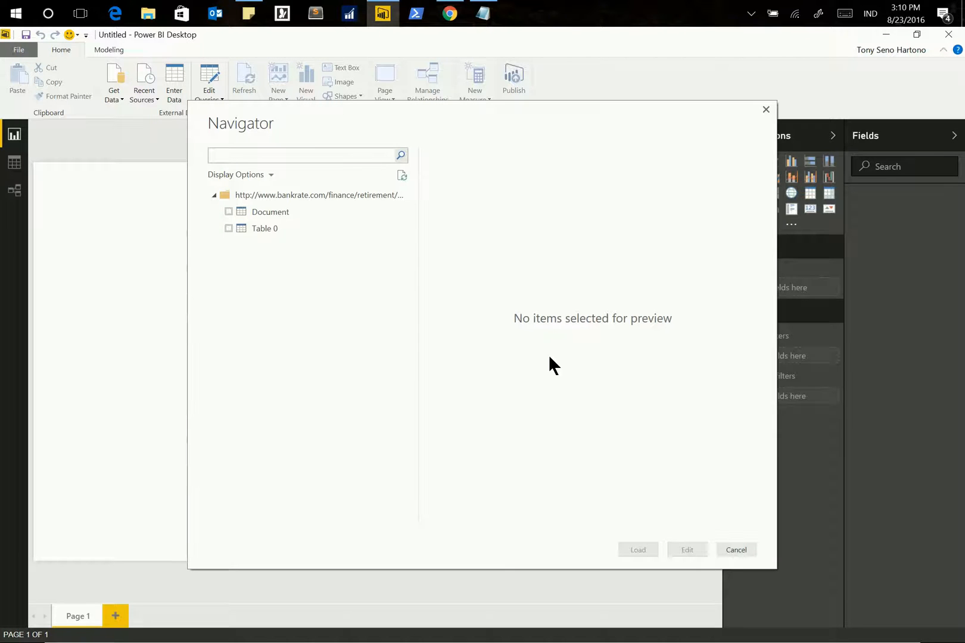
Bring Table 0 into the Query Editor for editing and remove its Header column.
click(261, 211)
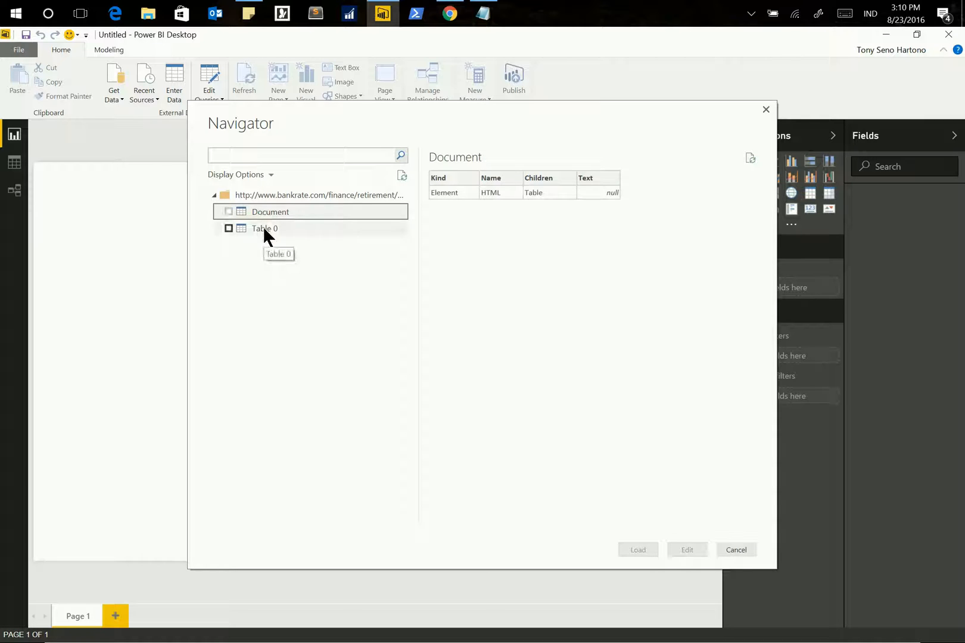
click(262, 225)
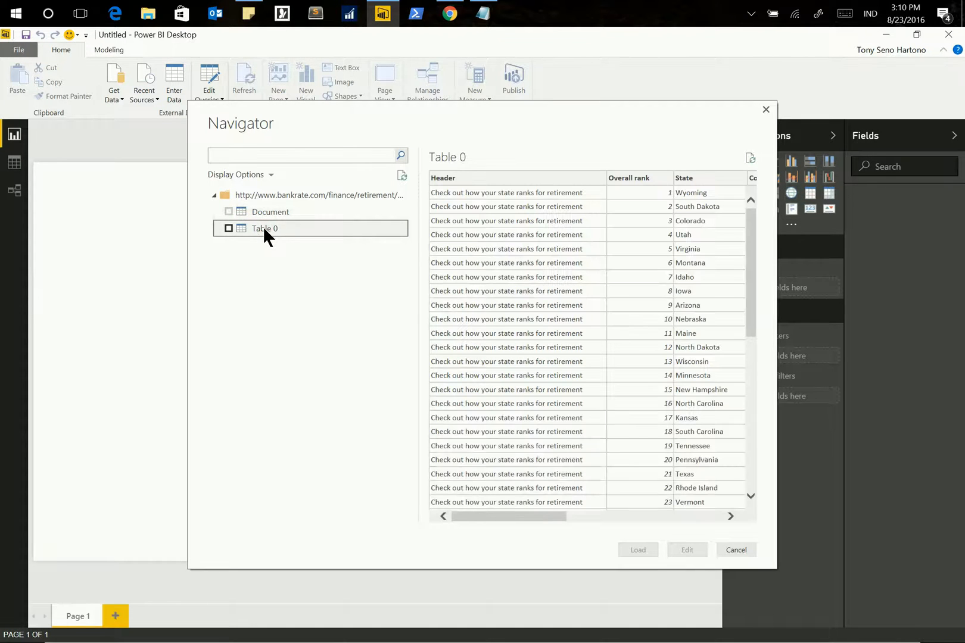
click(228, 228)
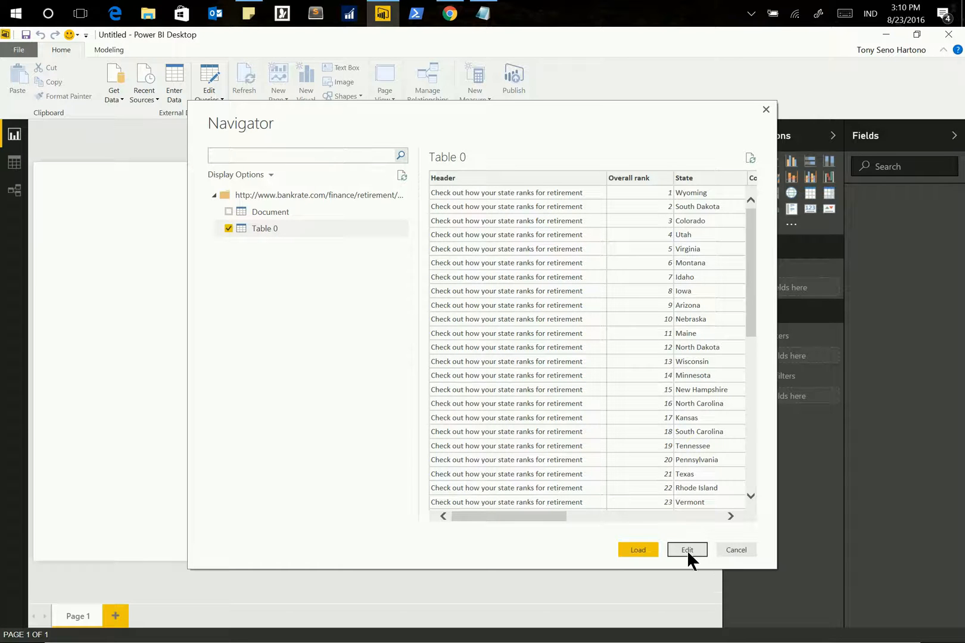
click(687, 550)
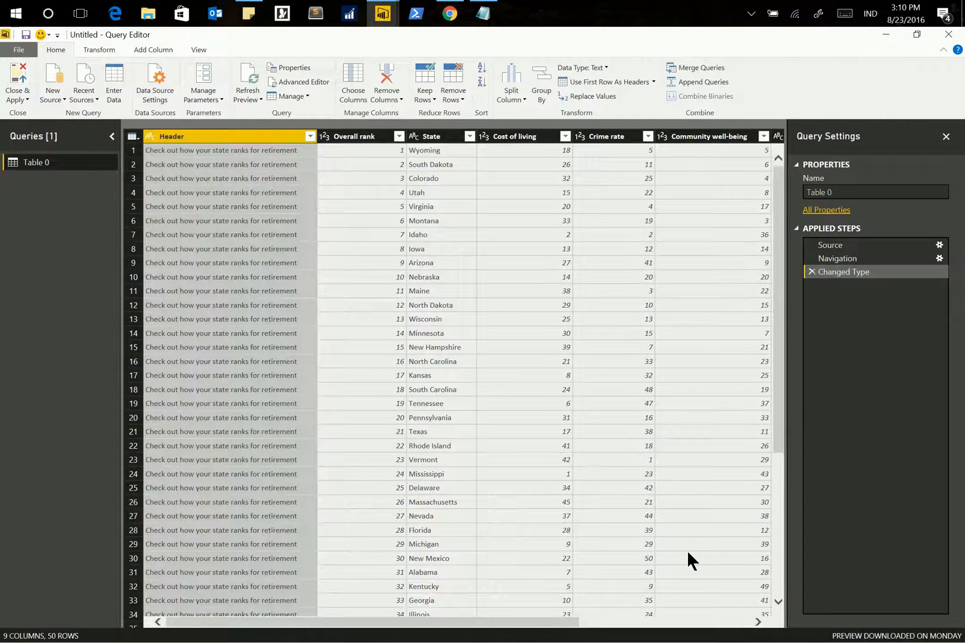
click(388, 94)
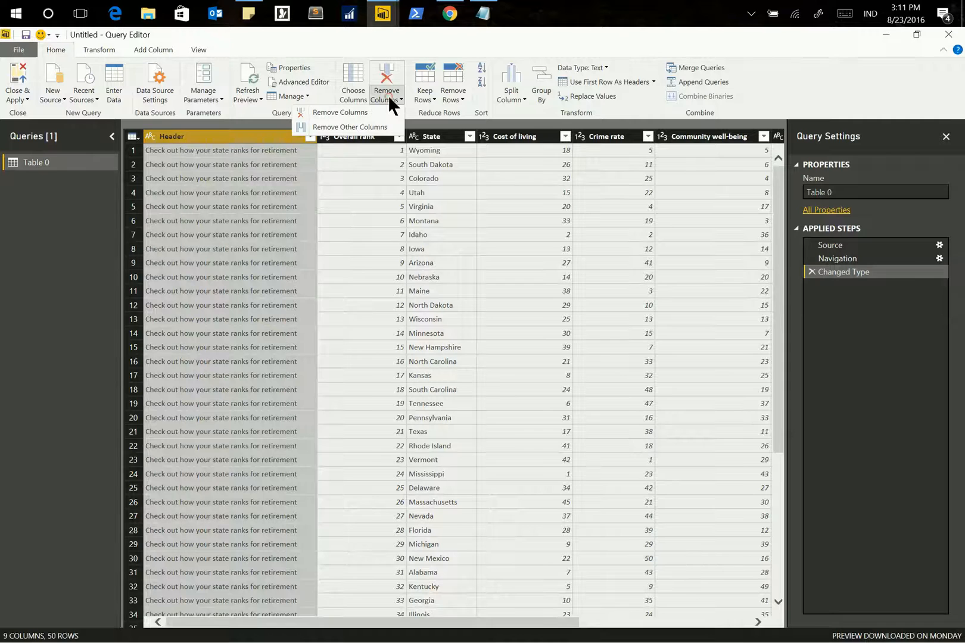
click(362, 112)
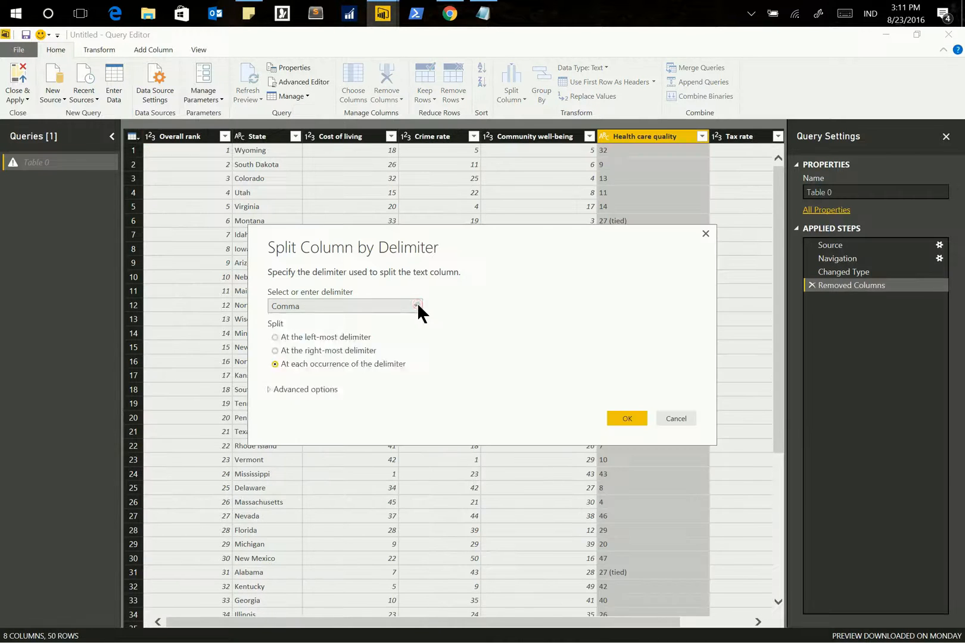
Split the Health care quality column by the custom delimiter "(" at the left-most occurrence, and remove the resulting Health care quality.2 column.
click(416, 305)
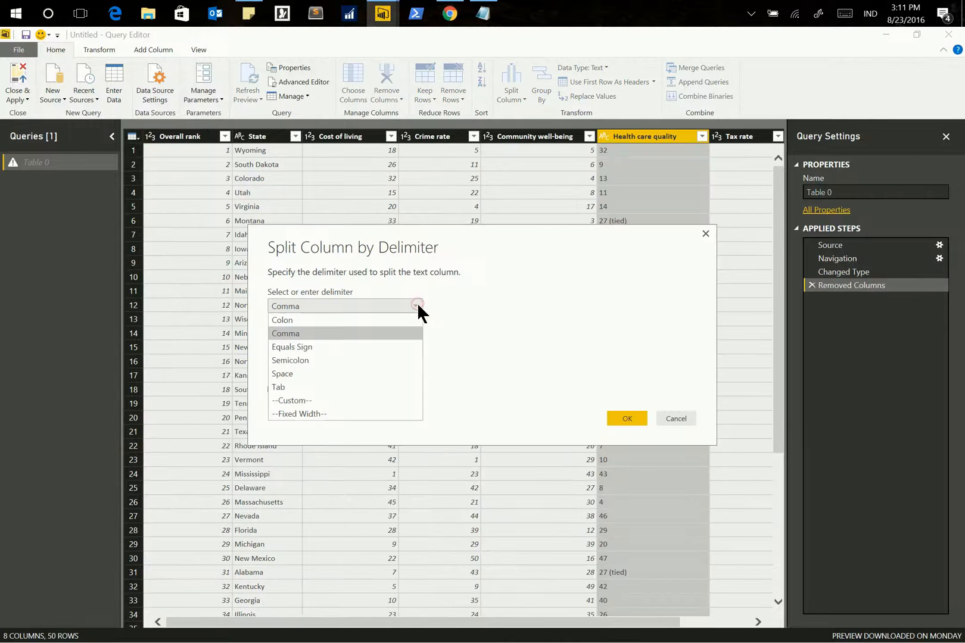
click(316, 401)
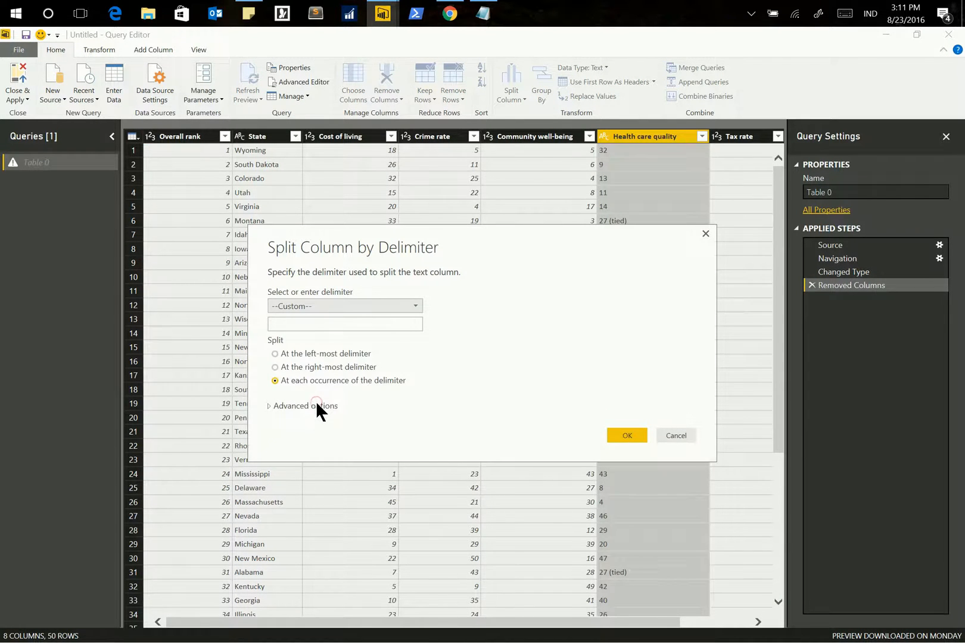
click(312, 327)
text(()
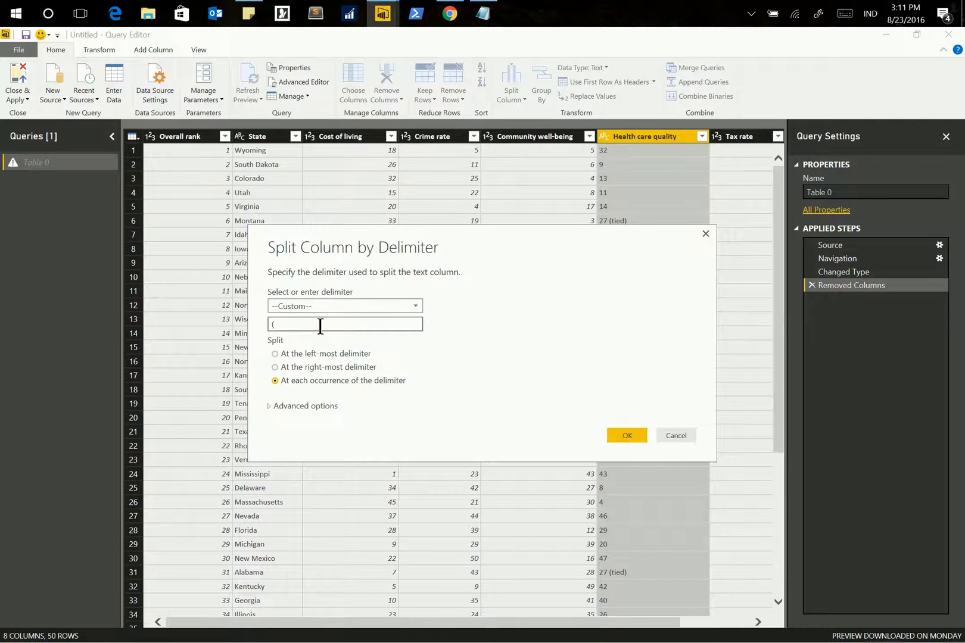
click(275, 354)
click(621, 434)
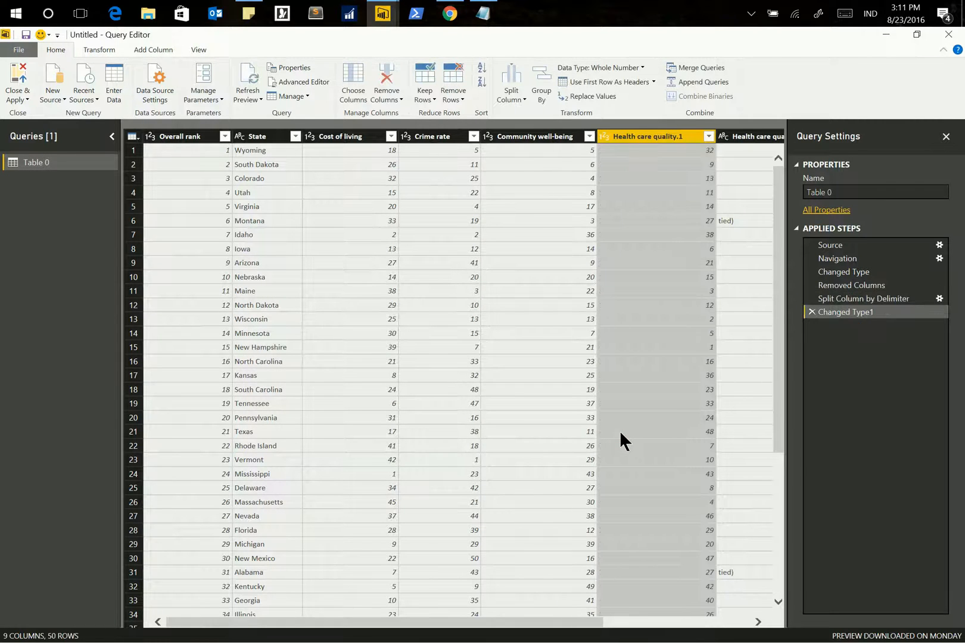
click(745, 139)
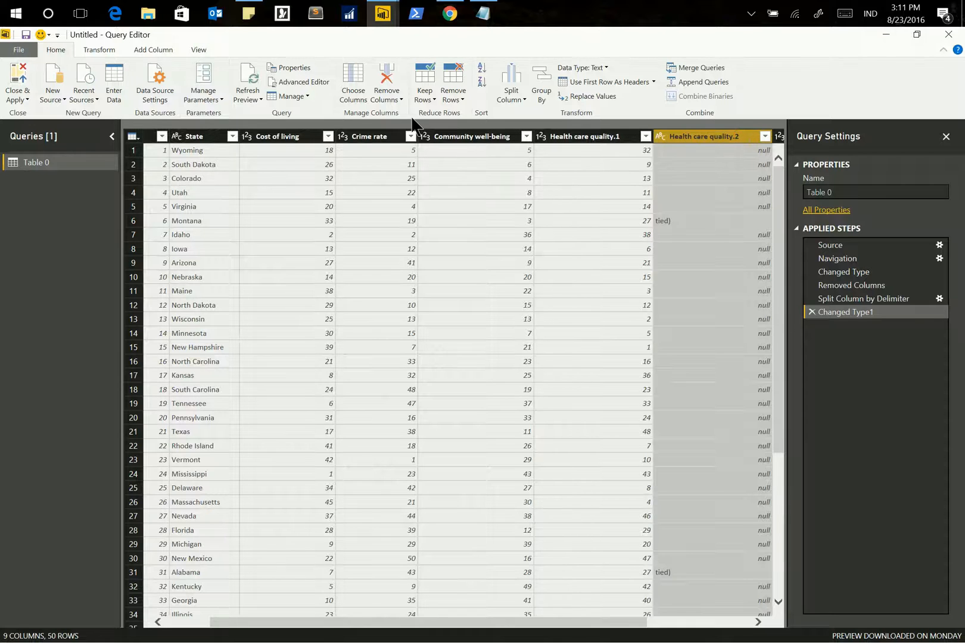
click(383, 76)
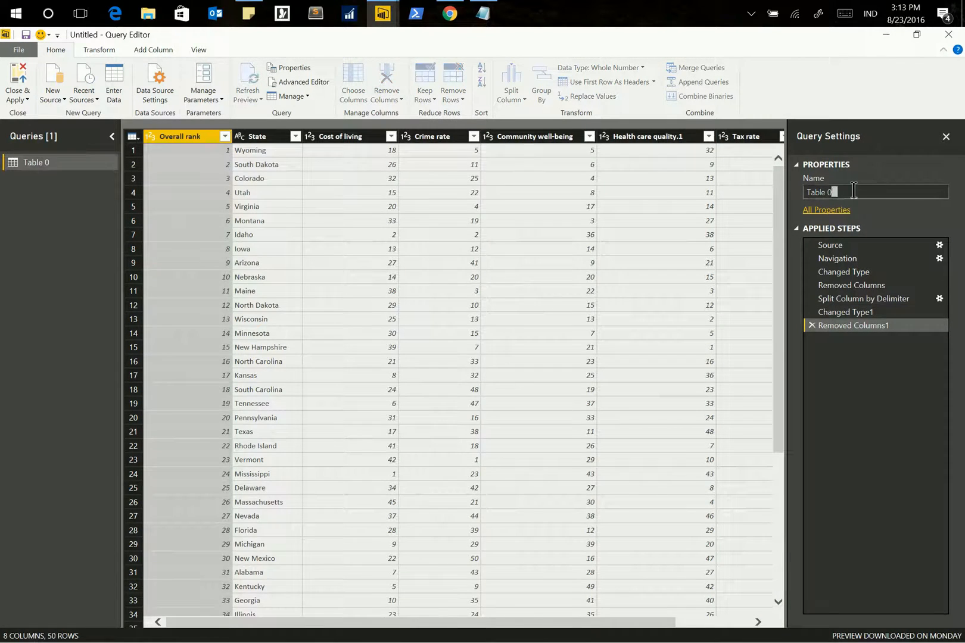
Rename the Table 0 query as Retirement.
drag(833, 191, 807, 192)
text(Retirement)
key(Return)
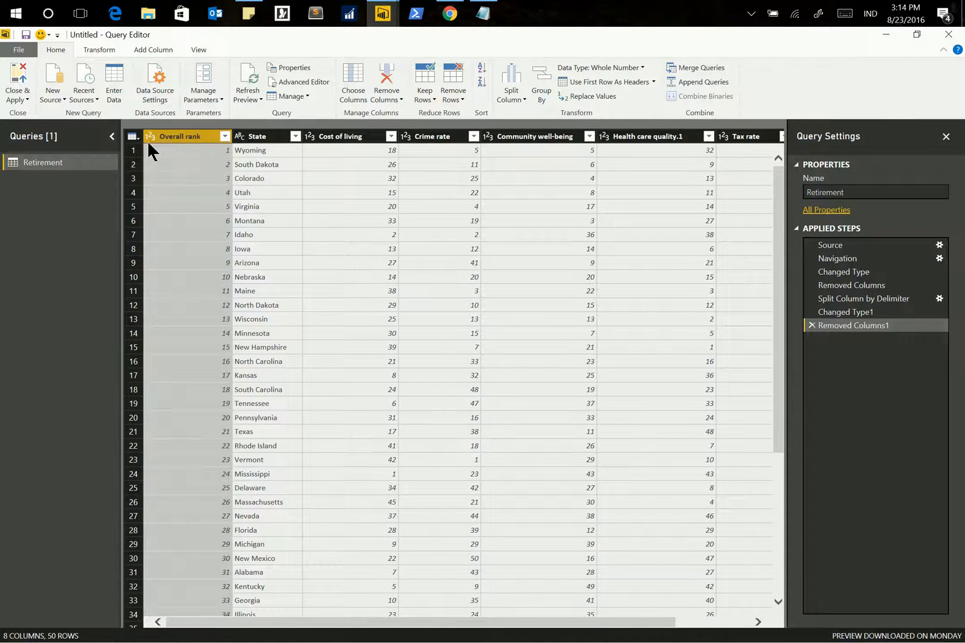
right_click(56, 211)
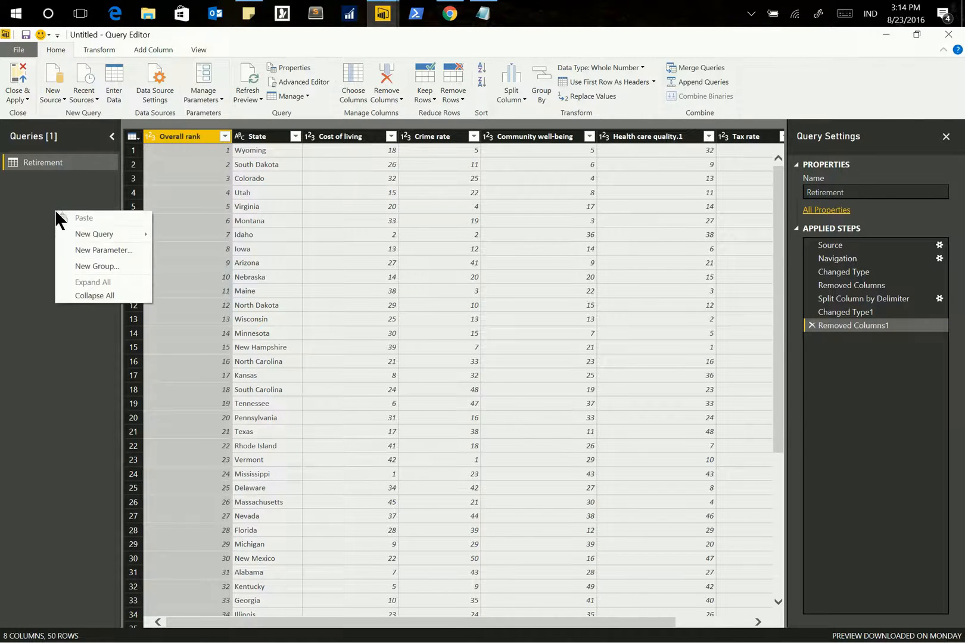
mouse_move(97, 236)
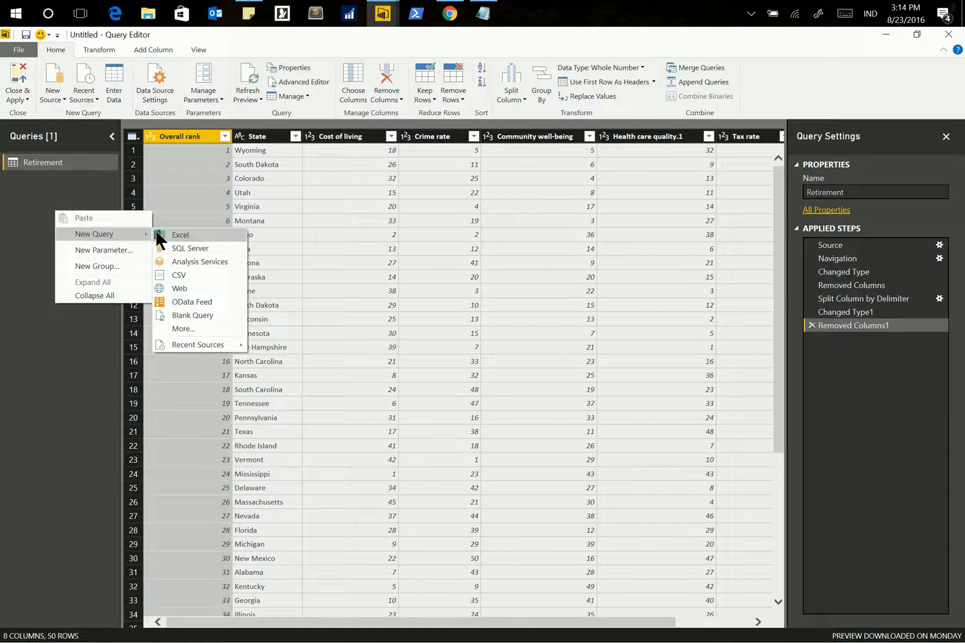
click(183, 283)
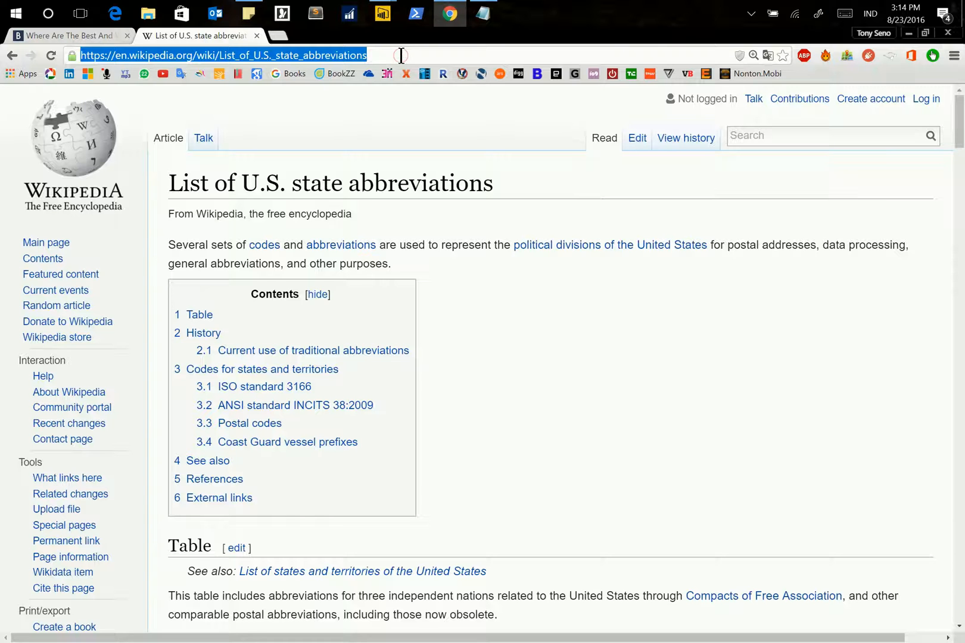
key(alt+Tab)
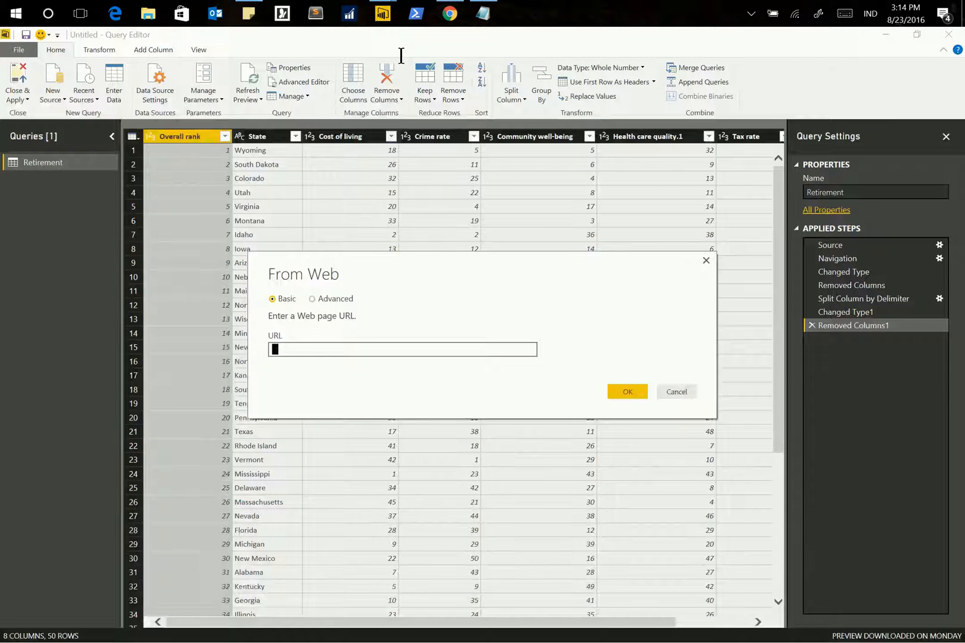
text(https://en.wikipedia.org/wiki/List_of_U.S._state_abbreviations)
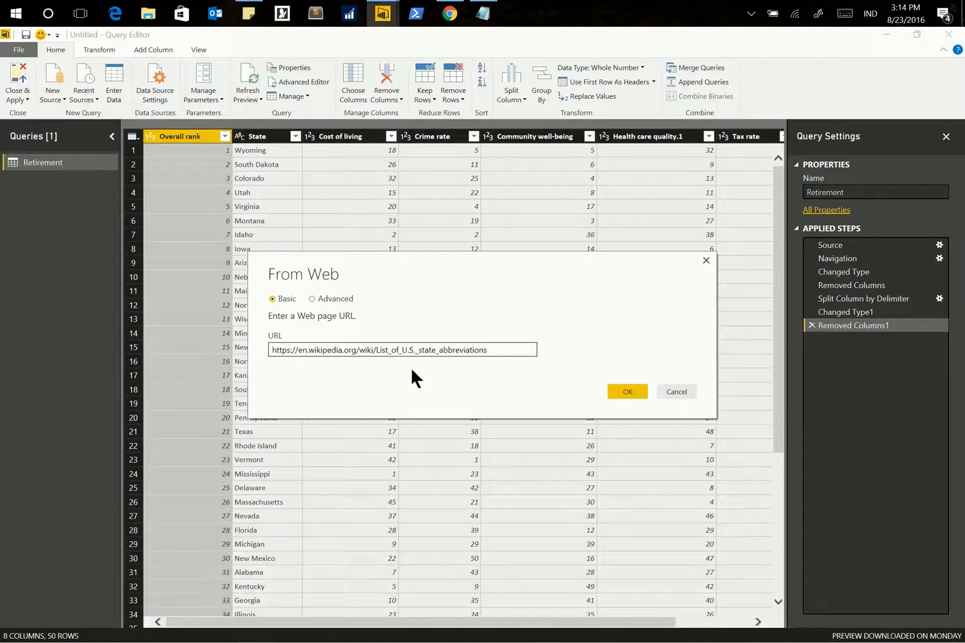
click(617, 395)
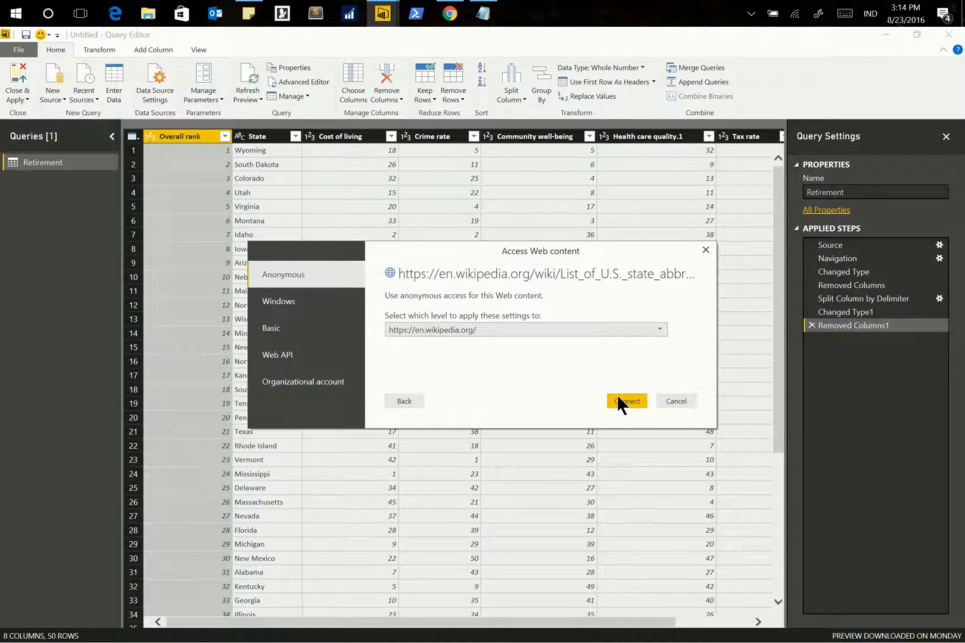
click(624, 395)
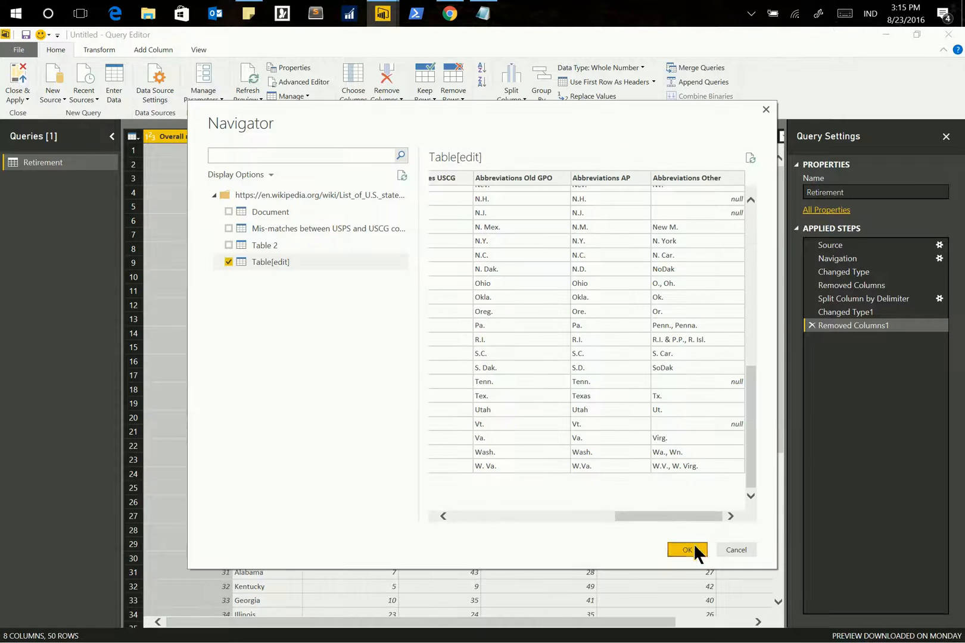
Import Table[edit] from the Wikipedia page and rename its query as State.
click(693, 549)
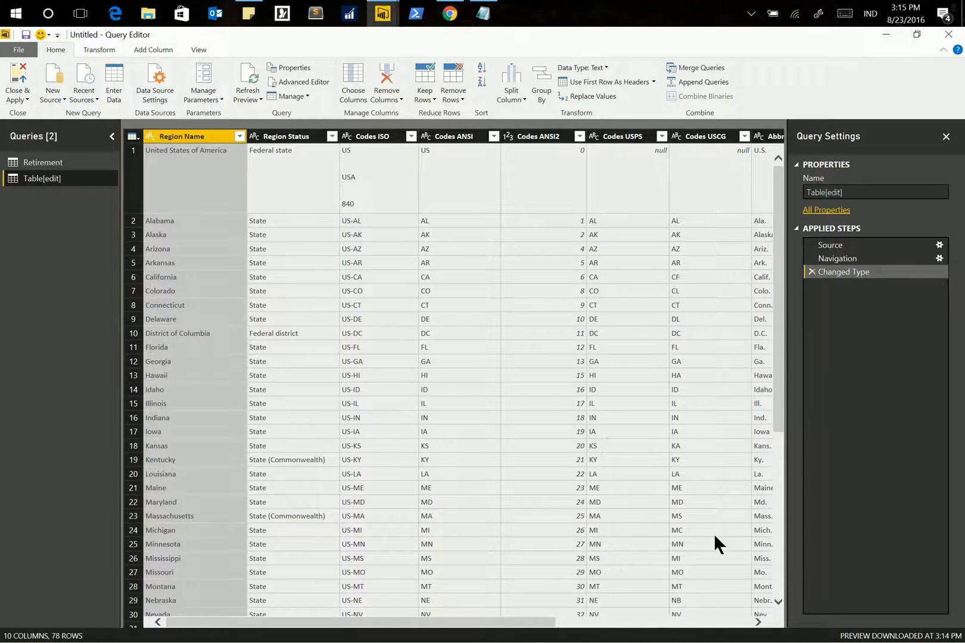
click(809, 194)
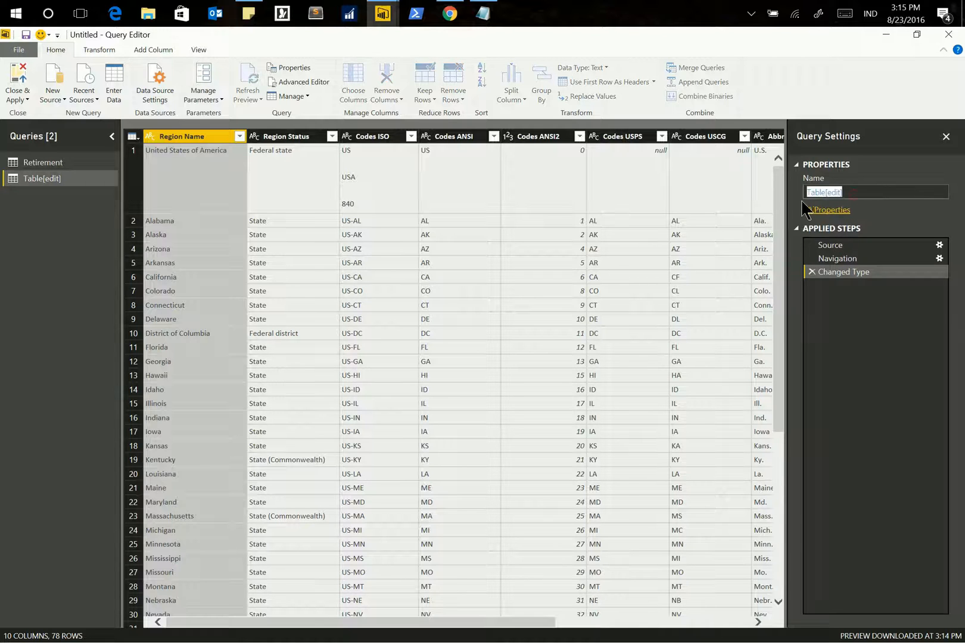
text(State)
key(Return)
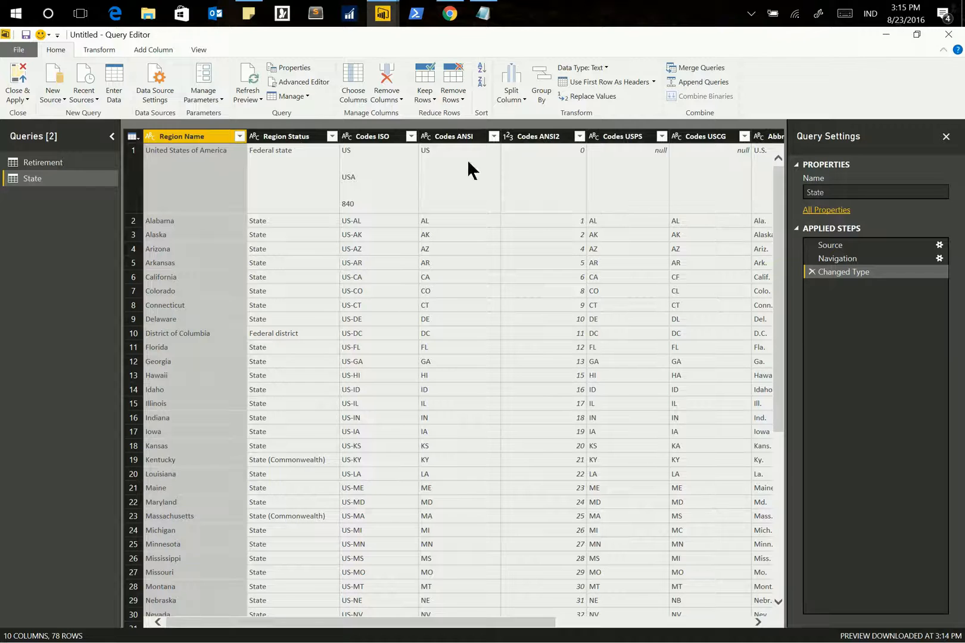
Remove the top 1 row, United States of America, from the State query.
click(135, 177)
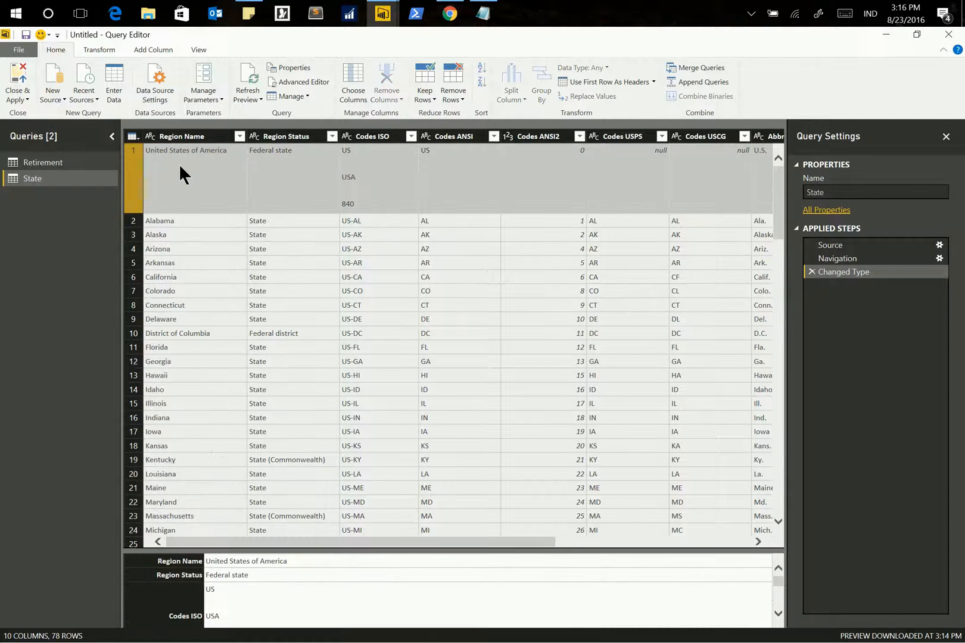
click(457, 98)
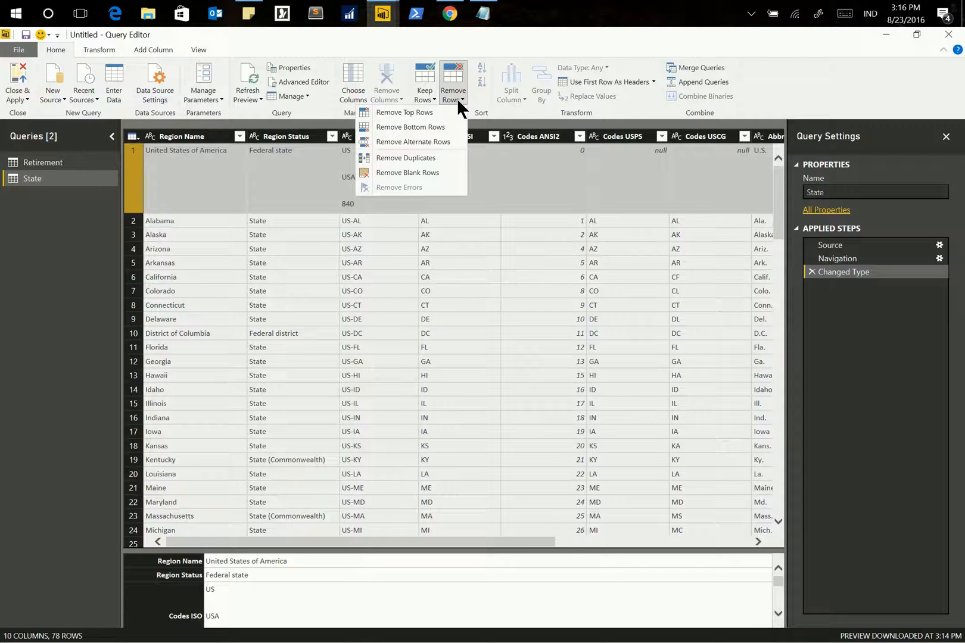
click(432, 112)
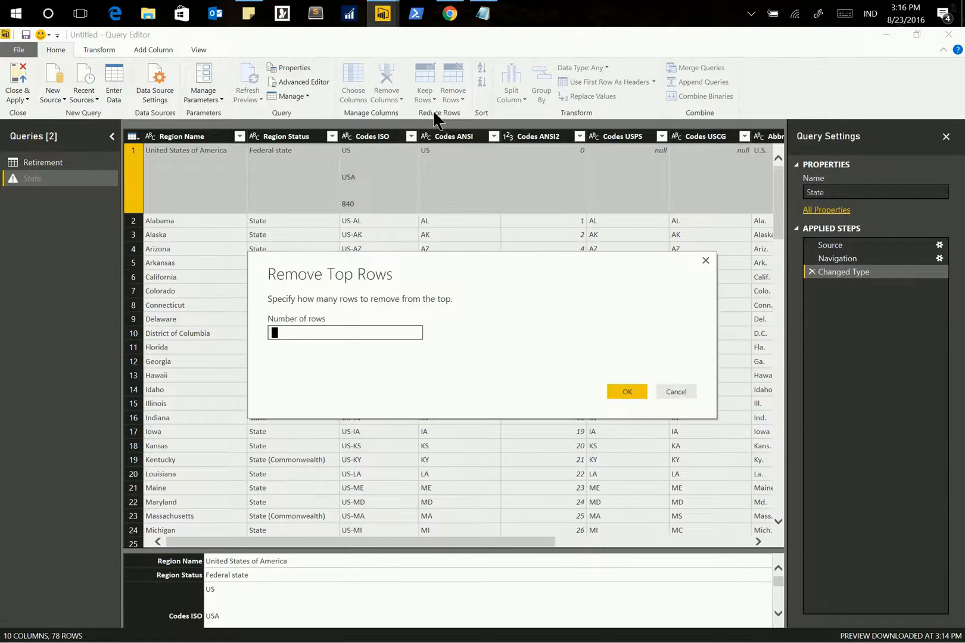
text(1)
click(624, 388)
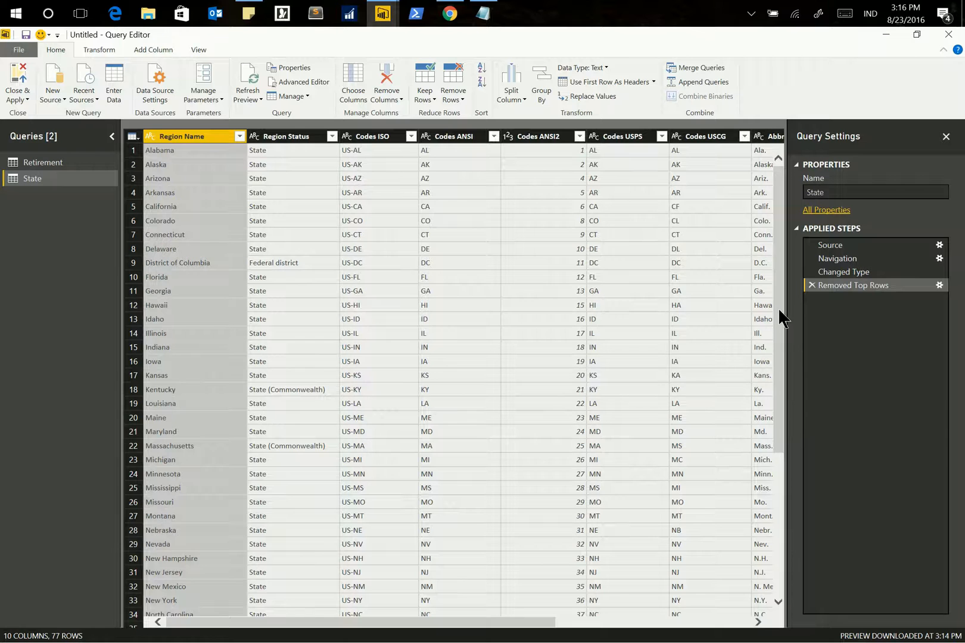
Remove the bottom 26 rows, the non-state regions and obsolete codes, from the State query.
drag(778, 307, 781, 525)
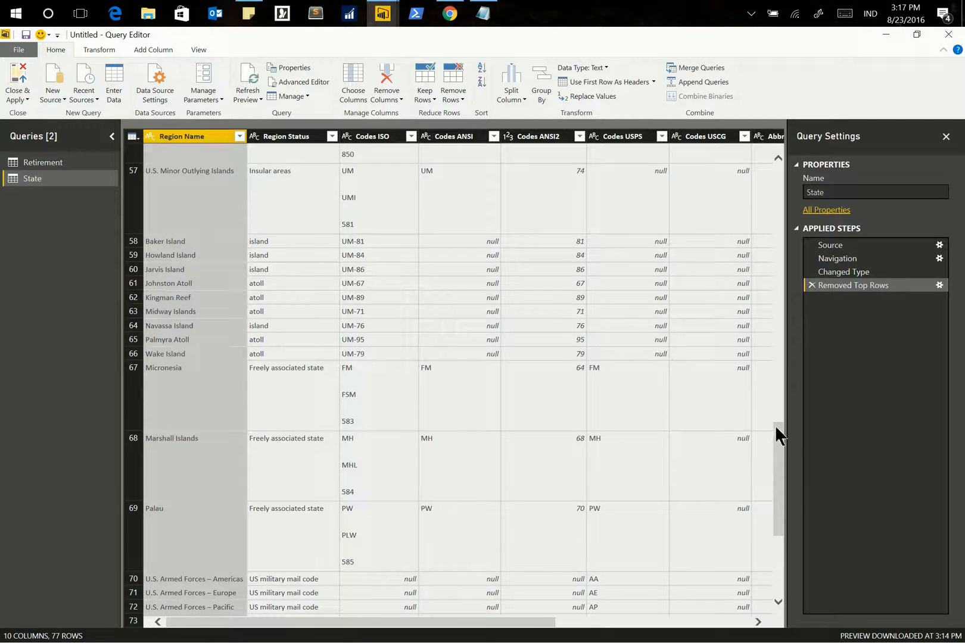
drag(778, 435, 777, 572)
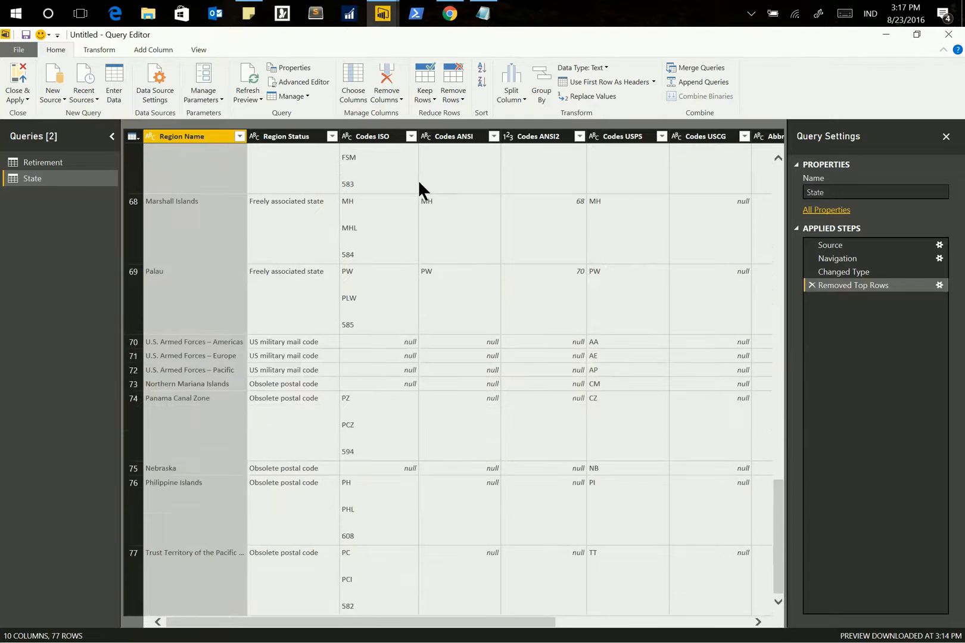
click(450, 94)
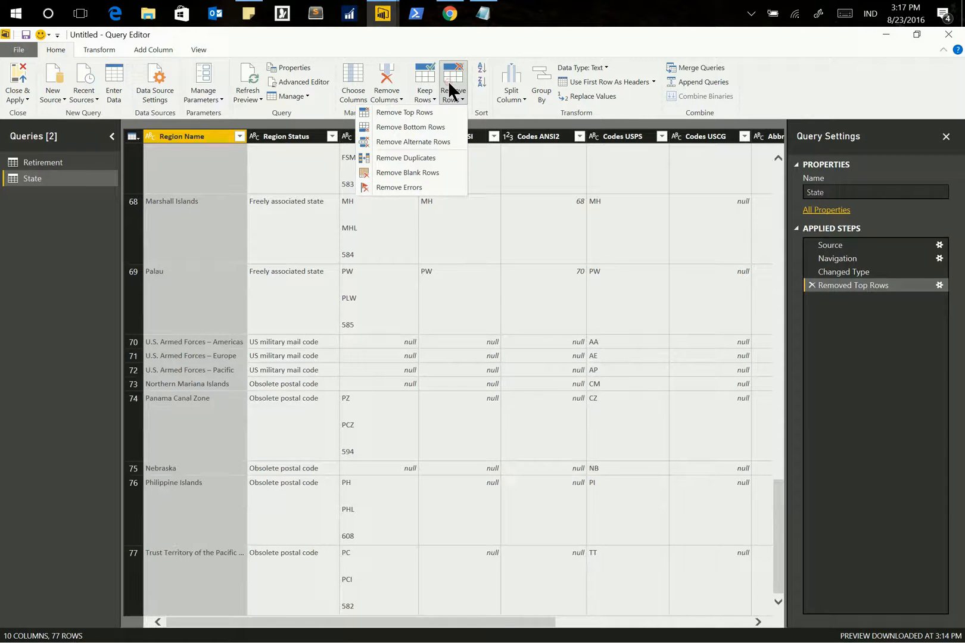
click(416, 127)
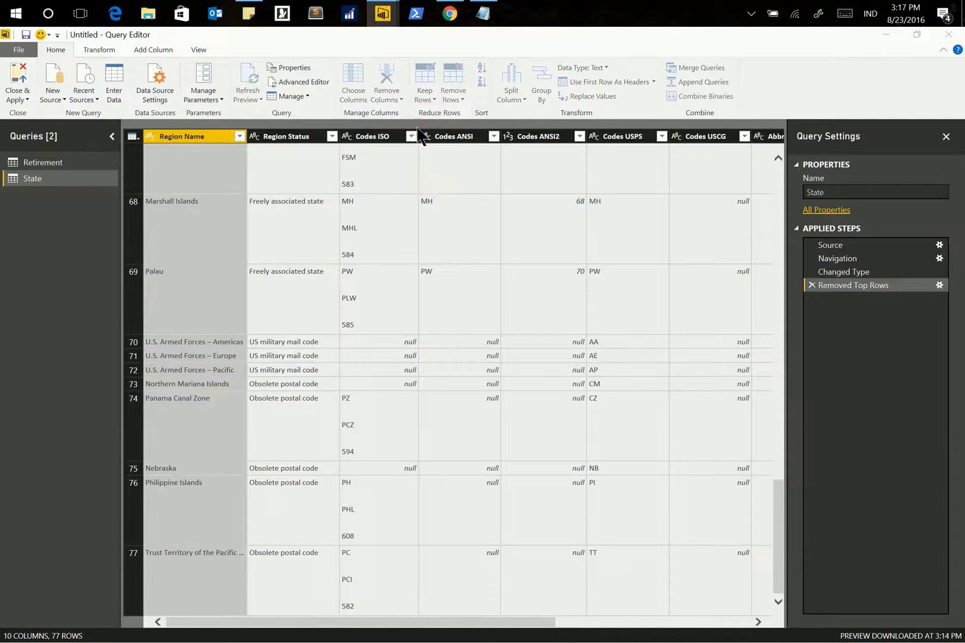
text(26)
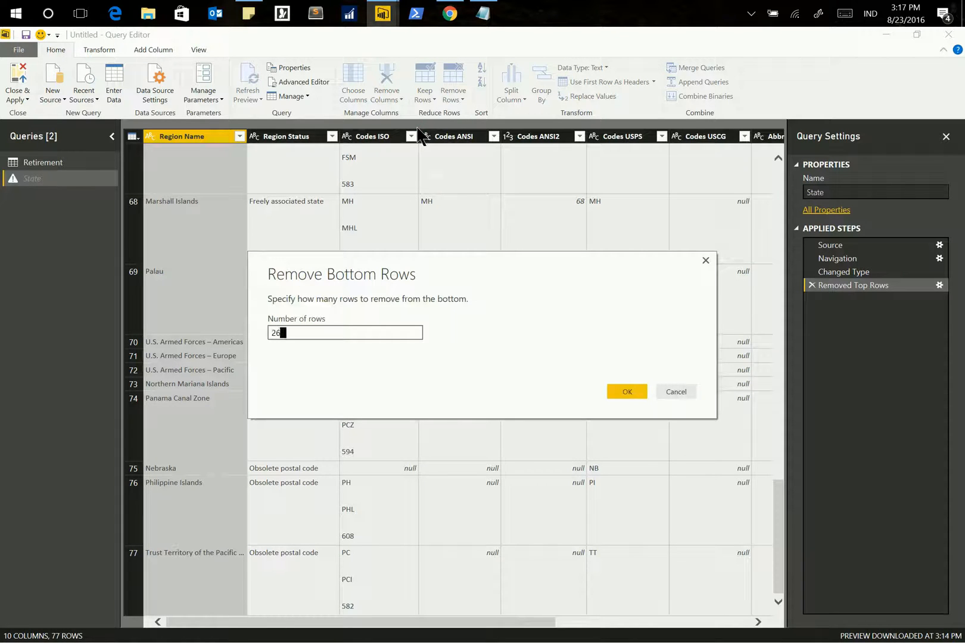
click(624, 389)
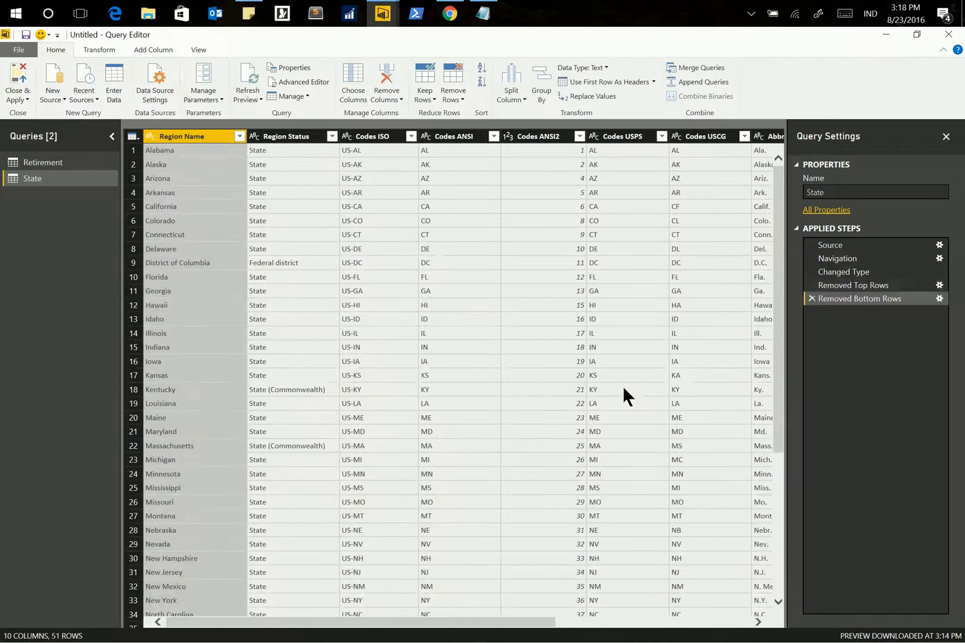
Filter DC out of the Codes USPS column in the State query.
click(662, 137)
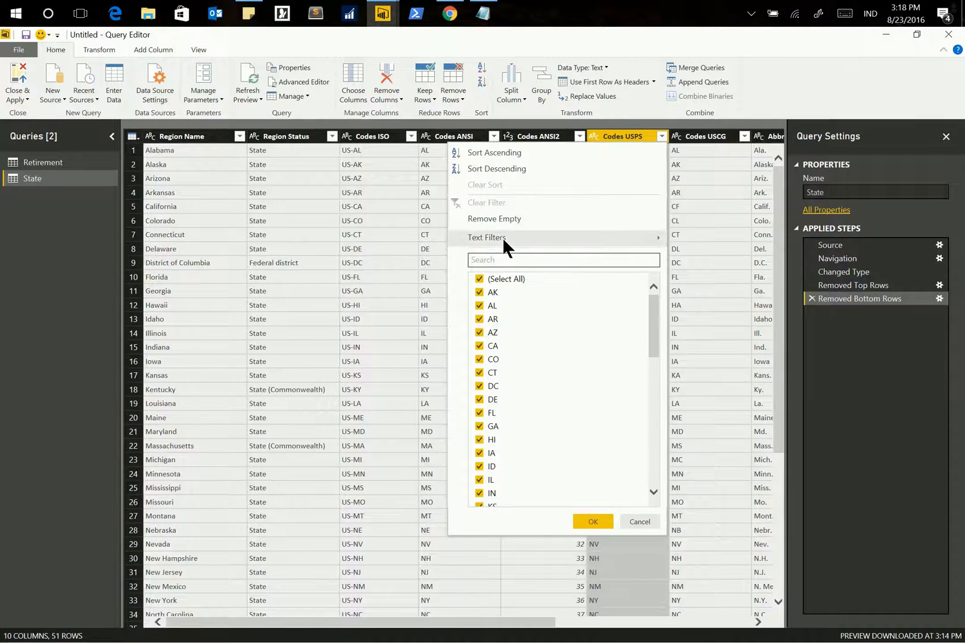
click(479, 386)
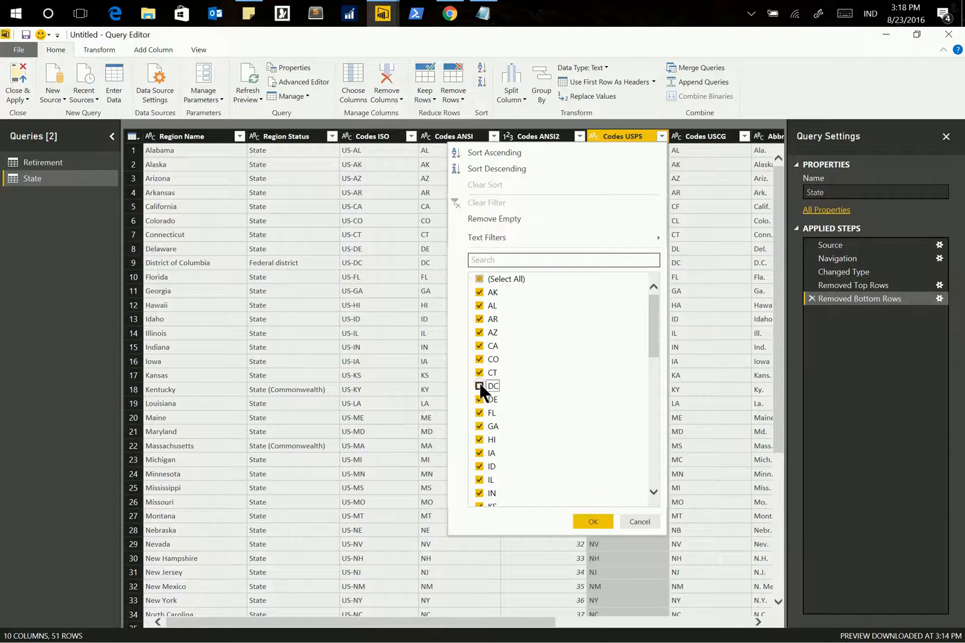
click(593, 522)
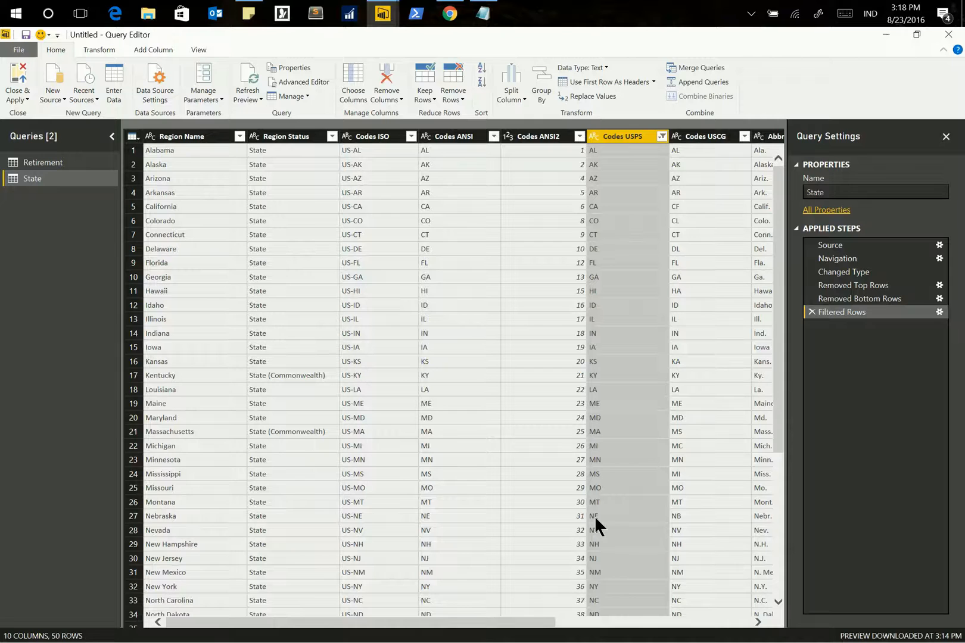
Remove the Region Status and Codes ISO columns from the State query.
click(289, 137)
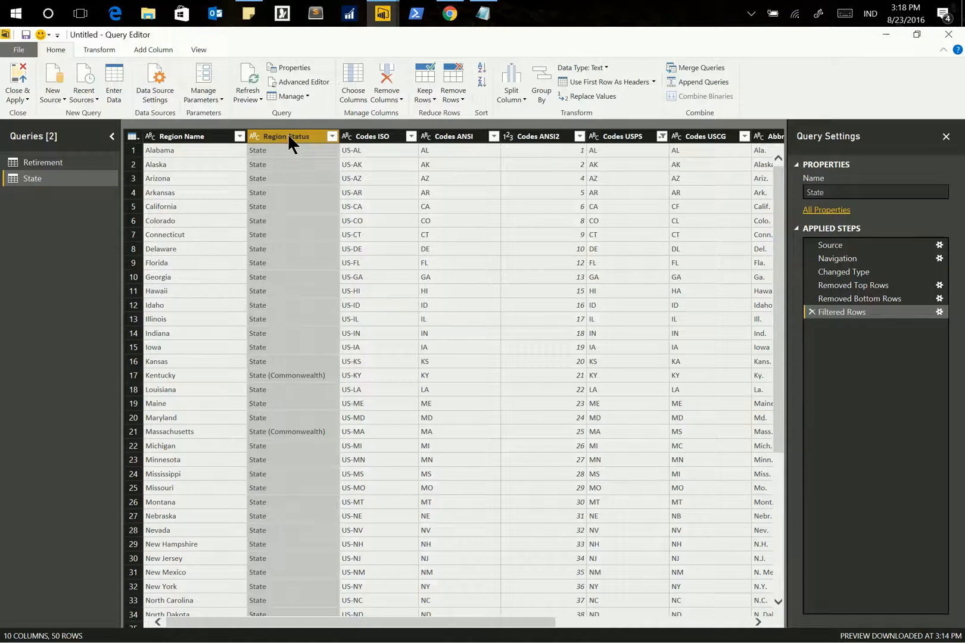
key(shift+Right)
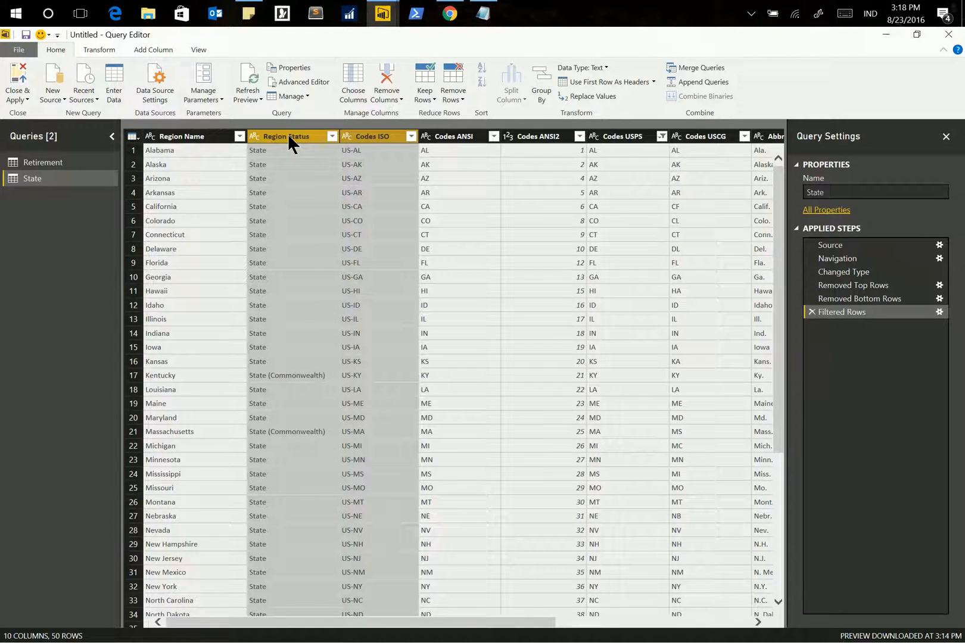
click(388, 74)
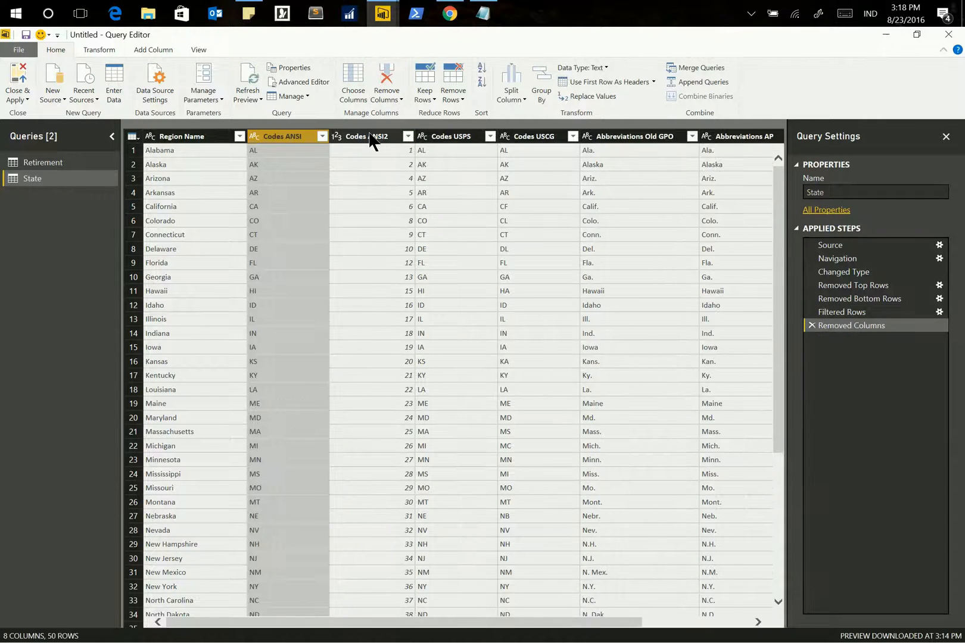
Remove the six columns from Codes ANSI2 through Abbreviations Other, keeping only Region Name and Codes ANSI.
click(371, 136)
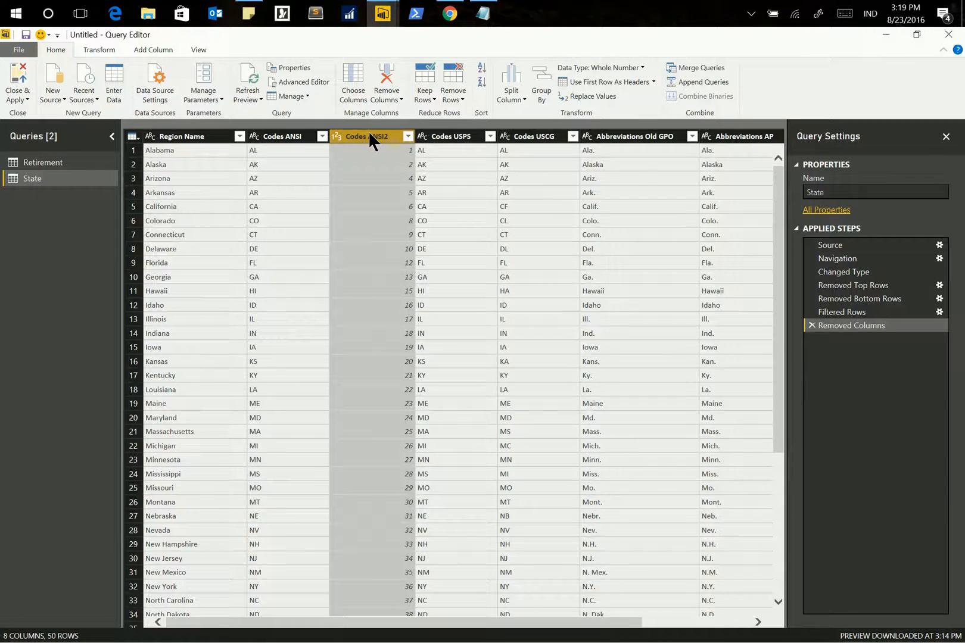
key(shift+Right)
key(shift+Right)
key(shift+Right)
key(shift+Right)
key(shift+Right)
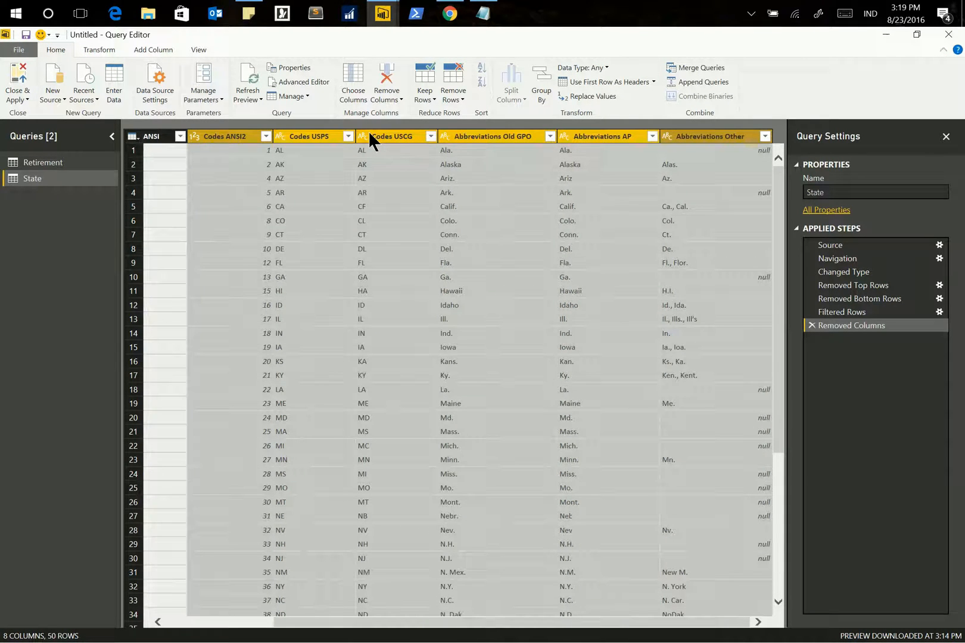
click(386, 76)
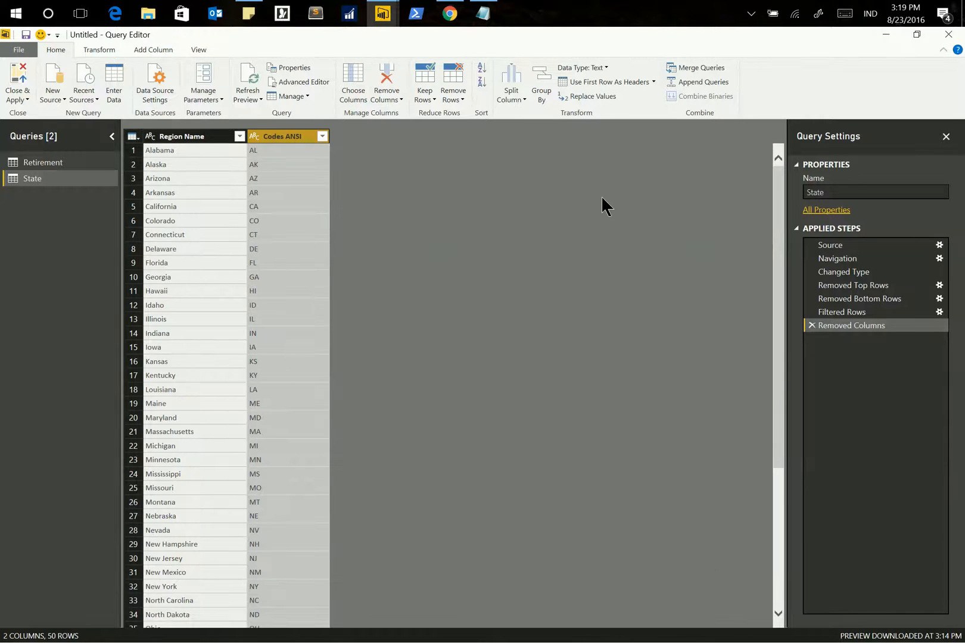
Set up a merge of the State query with Retirement, matching Region Name to Retirement's State column.
click(701, 70)
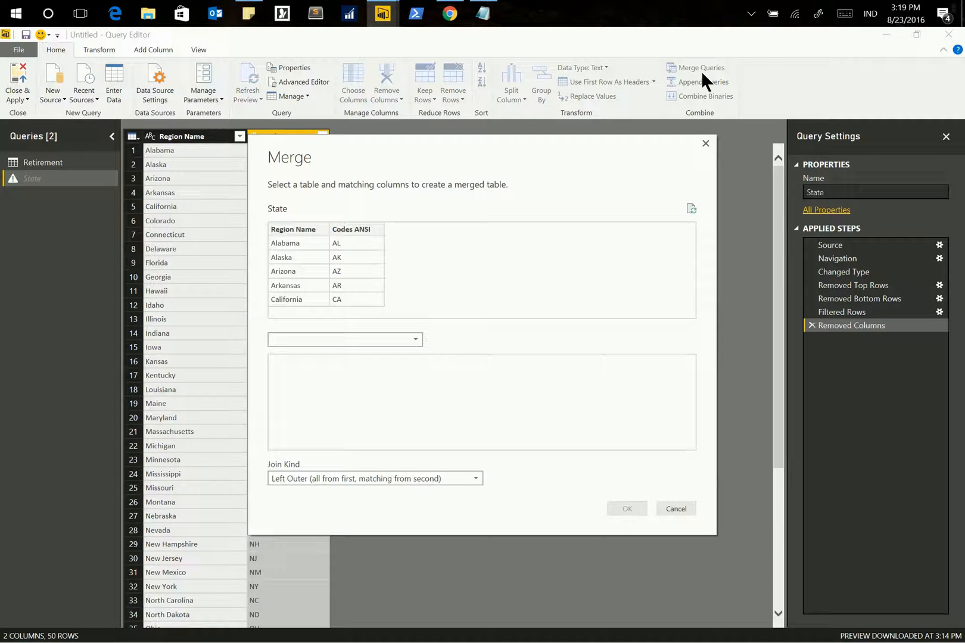
click(413, 338)
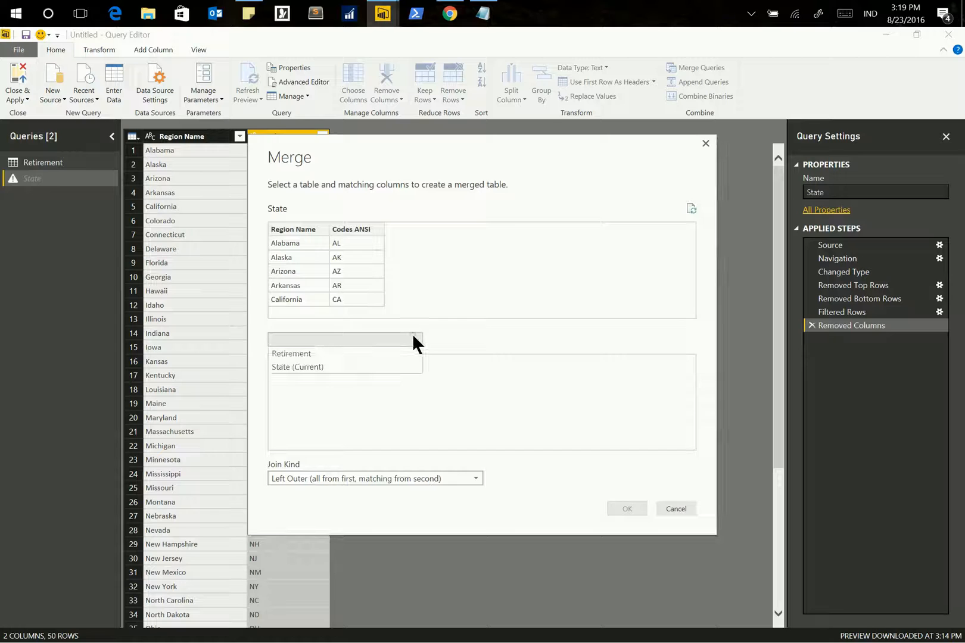
click(344, 357)
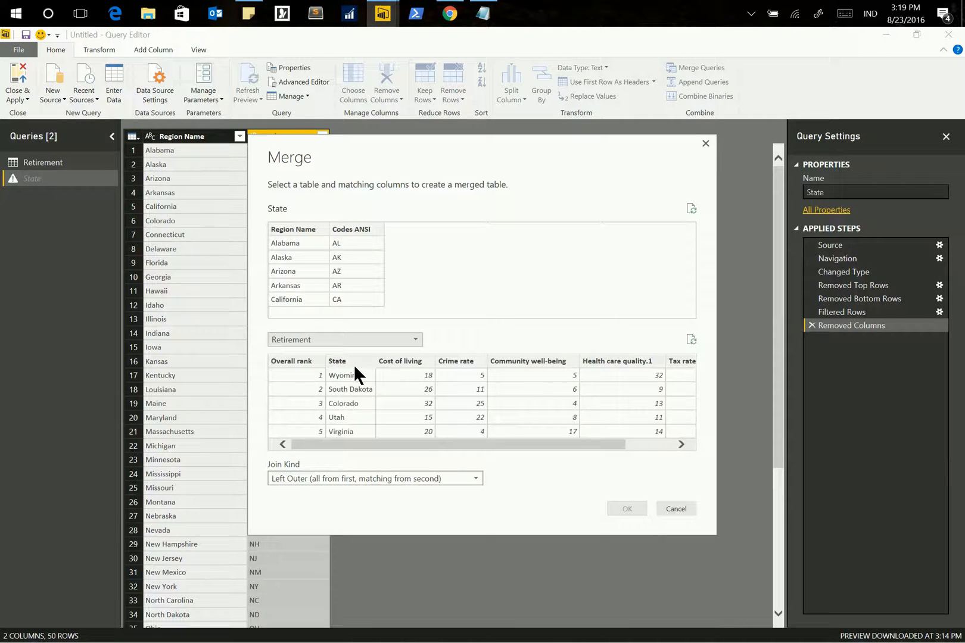
click(349, 360)
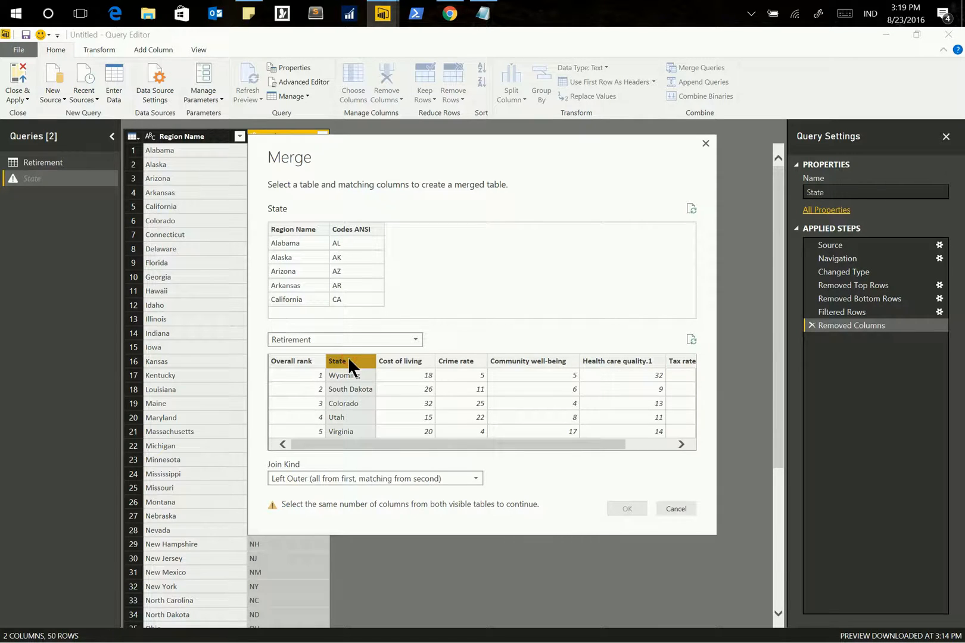
click(296, 230)
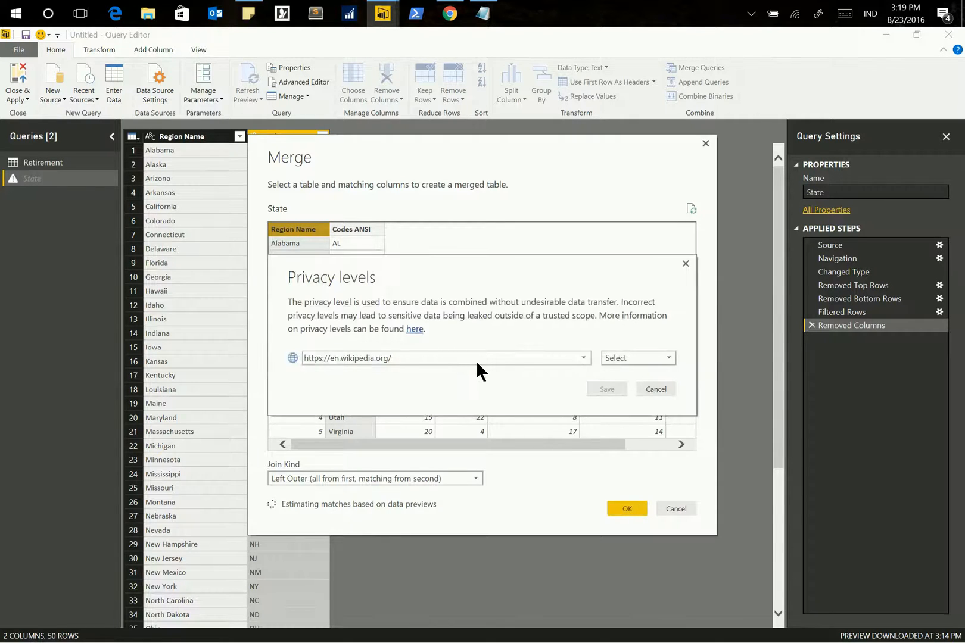
click(669, 358)
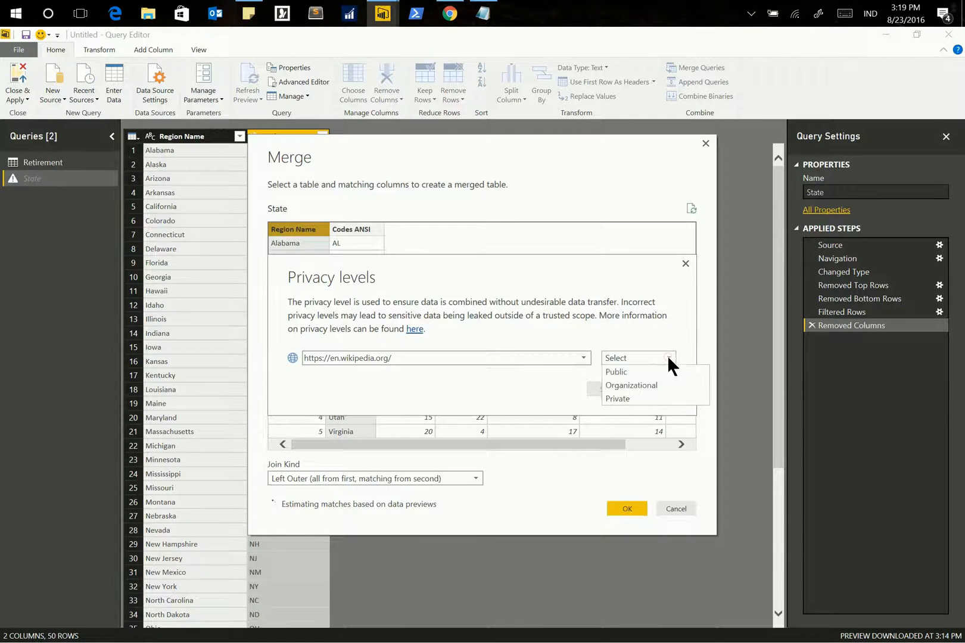
click(617, 373)
click(607, 387)
click(626, 508)
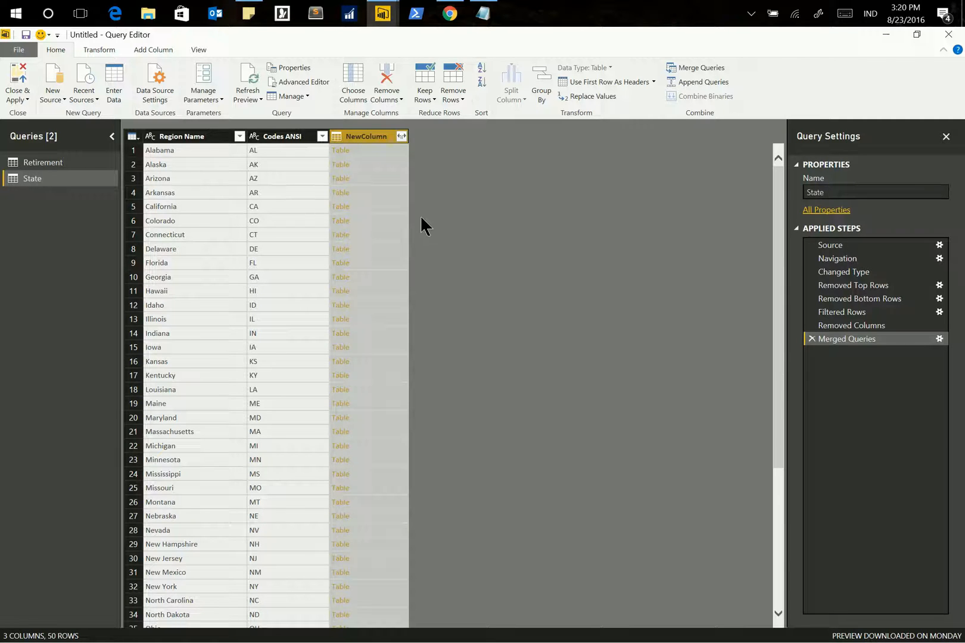
Expand NewColumn to all Retirement columns with the original column name as prefix, then close the editor and apply the queries.
click(400, 137)
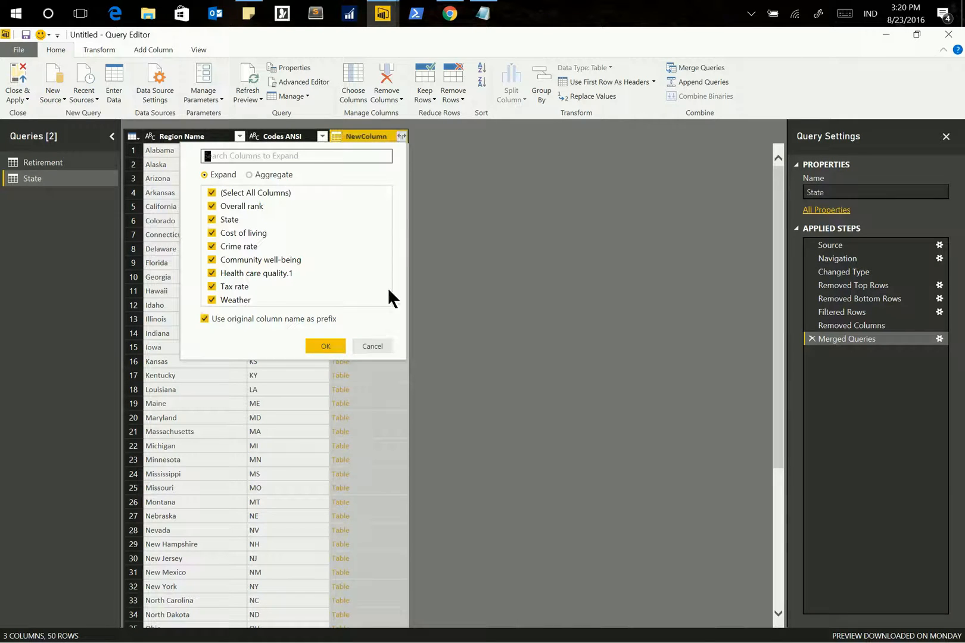
click(335, 347)
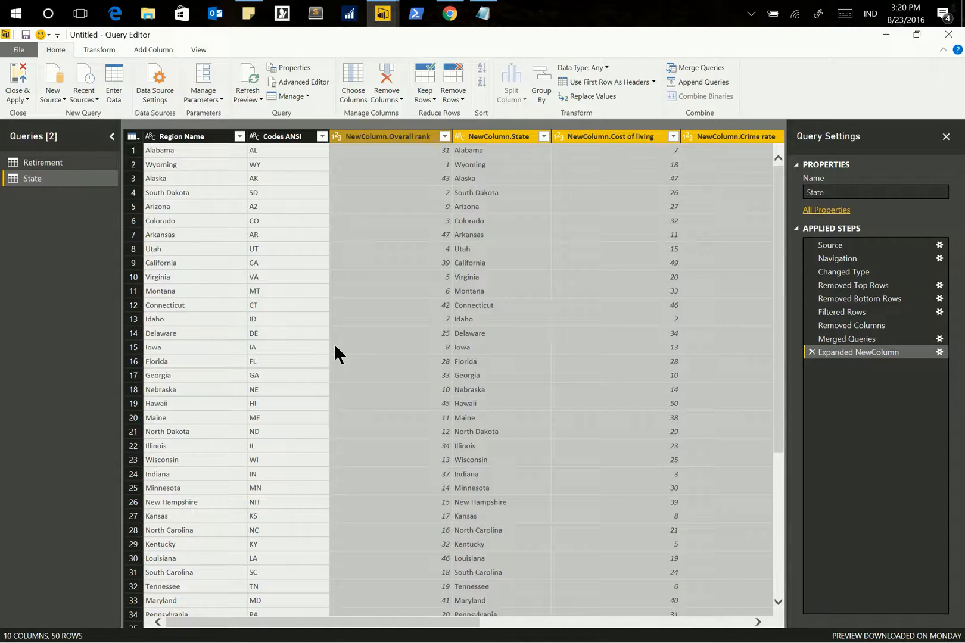
click(24, 89)
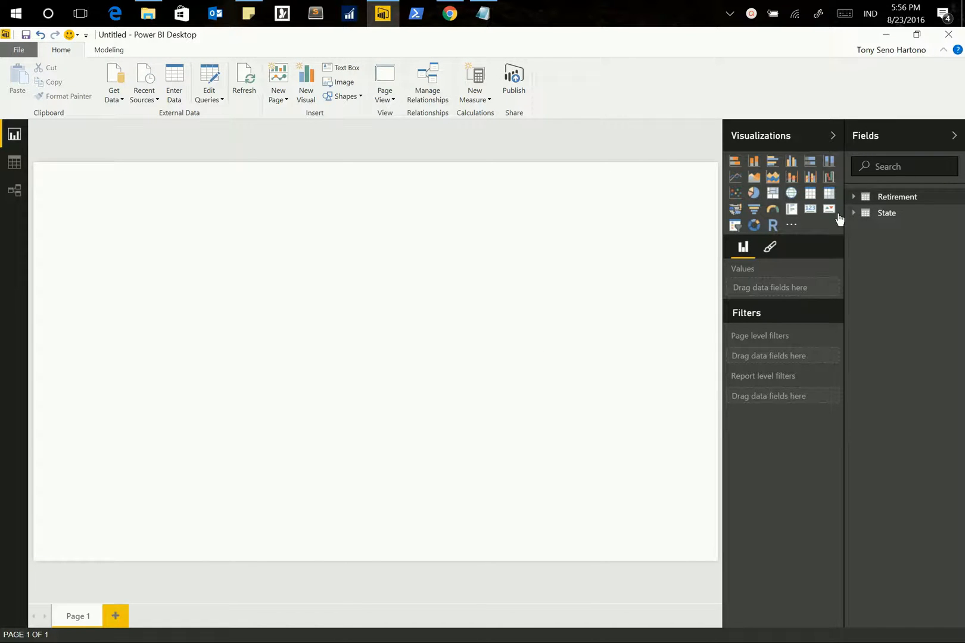
Create a map on Page 1 using Retirement's State field as both location and legend.
click(853, 197)
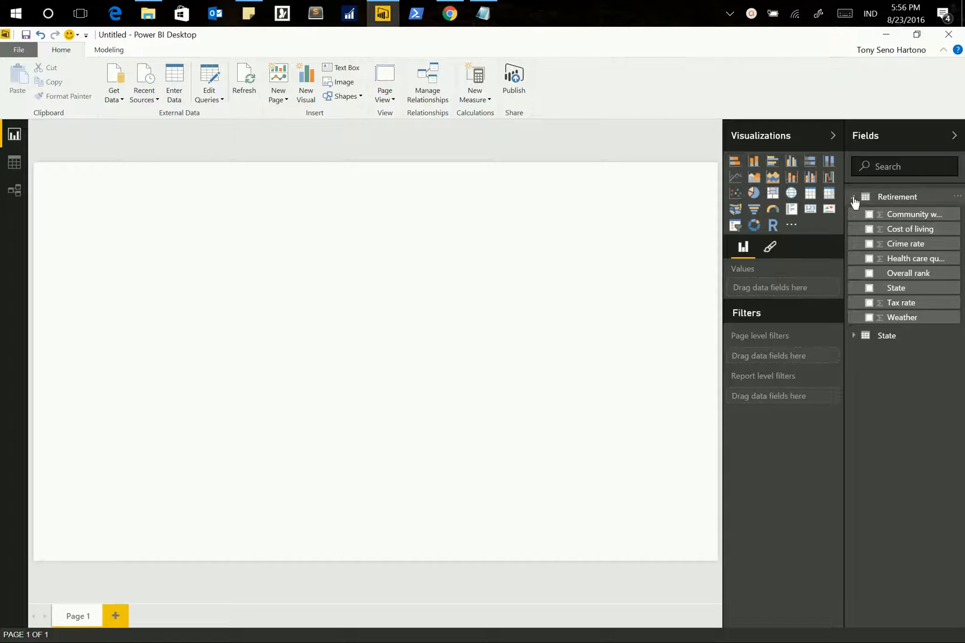
click(870, 288)
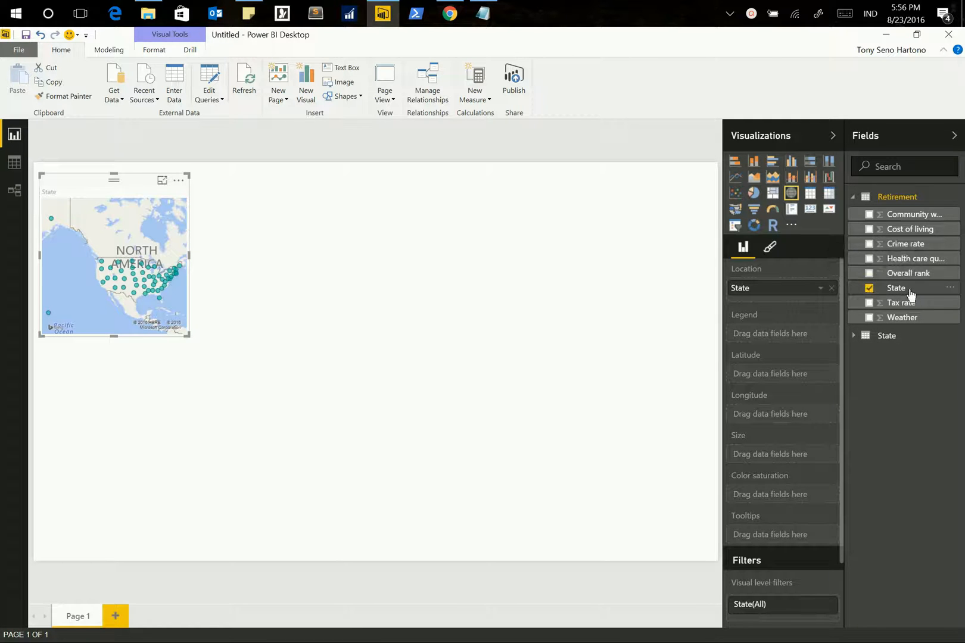
drag(908, 294, 793, 337)
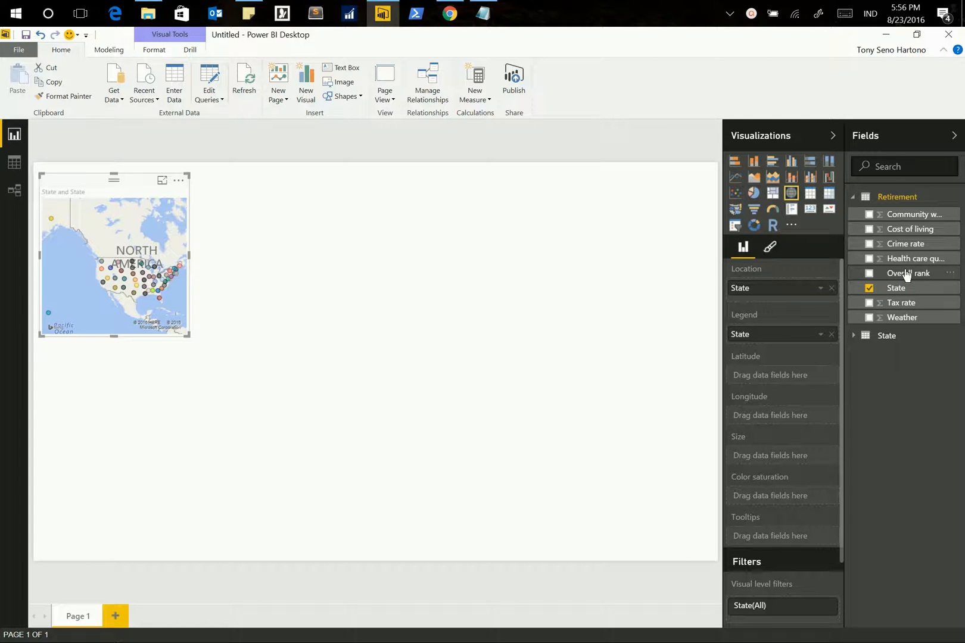
Size the map bubbles by the sum of Overall rank and enlarge the map to about half the page width.
drag(906, 274, 782, 457)
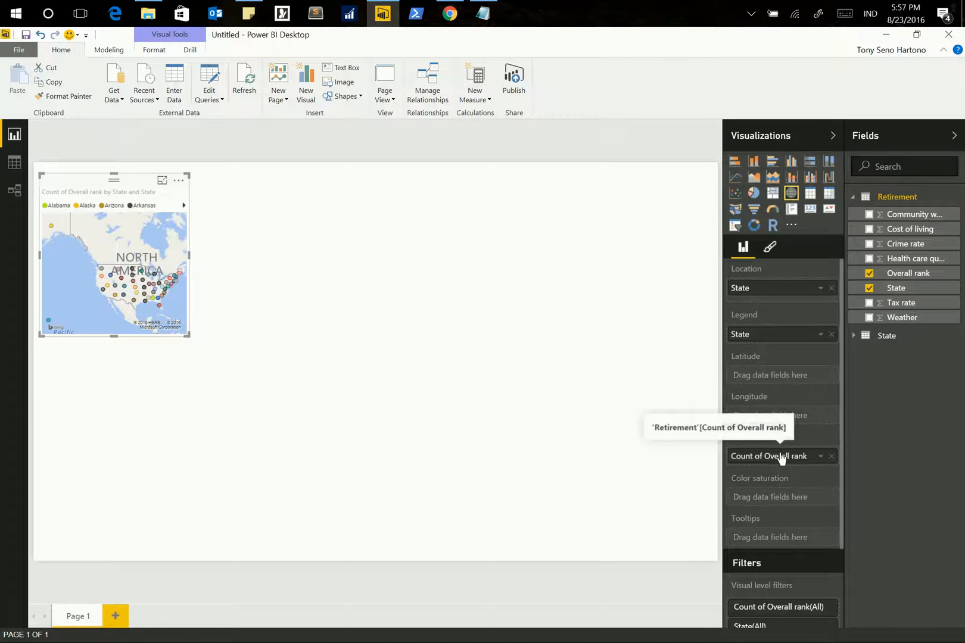
click(819, 457)
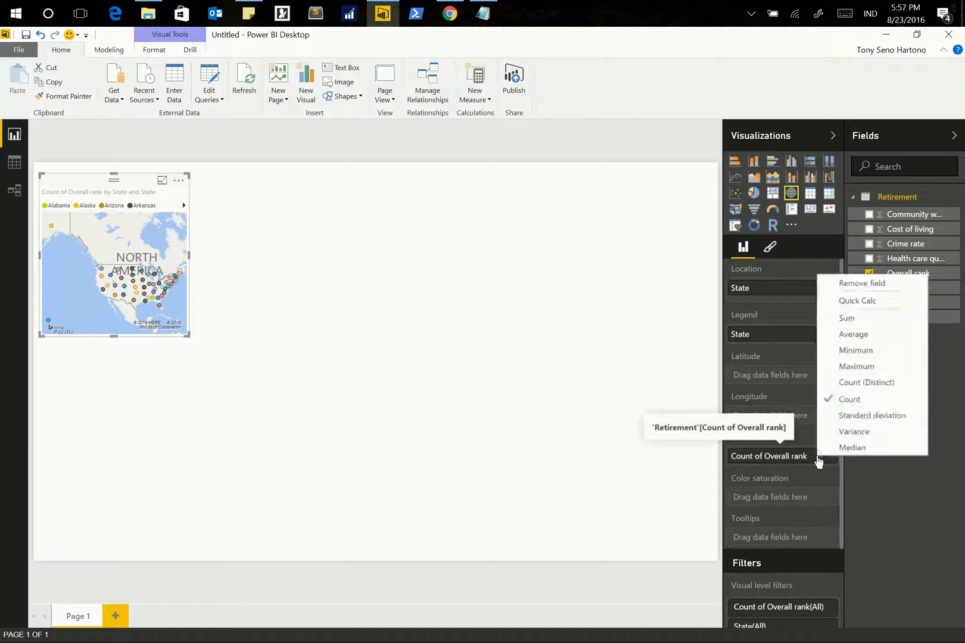
click(860, 323)
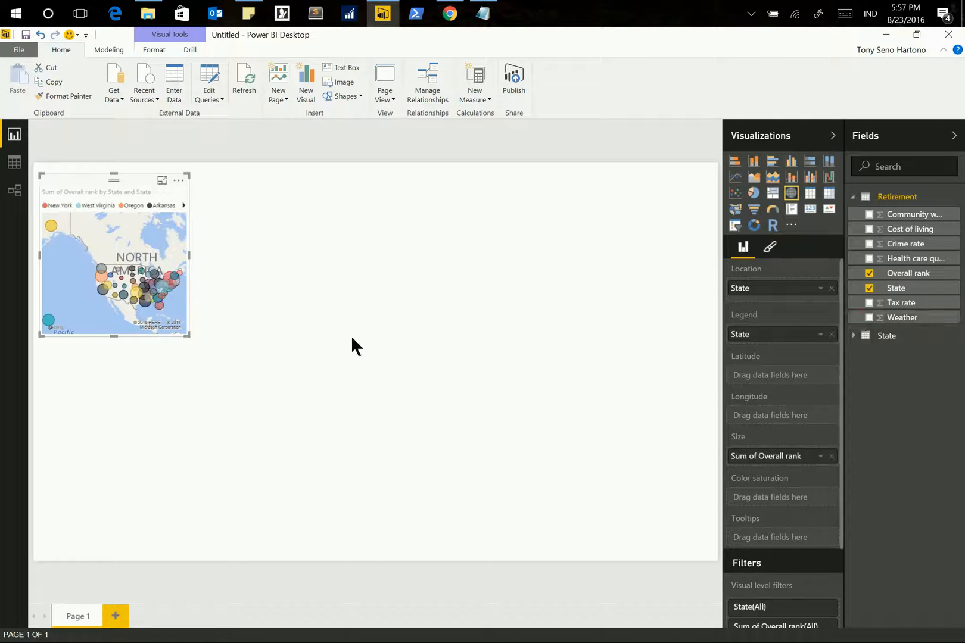
drag(188, 336, 362, 407)
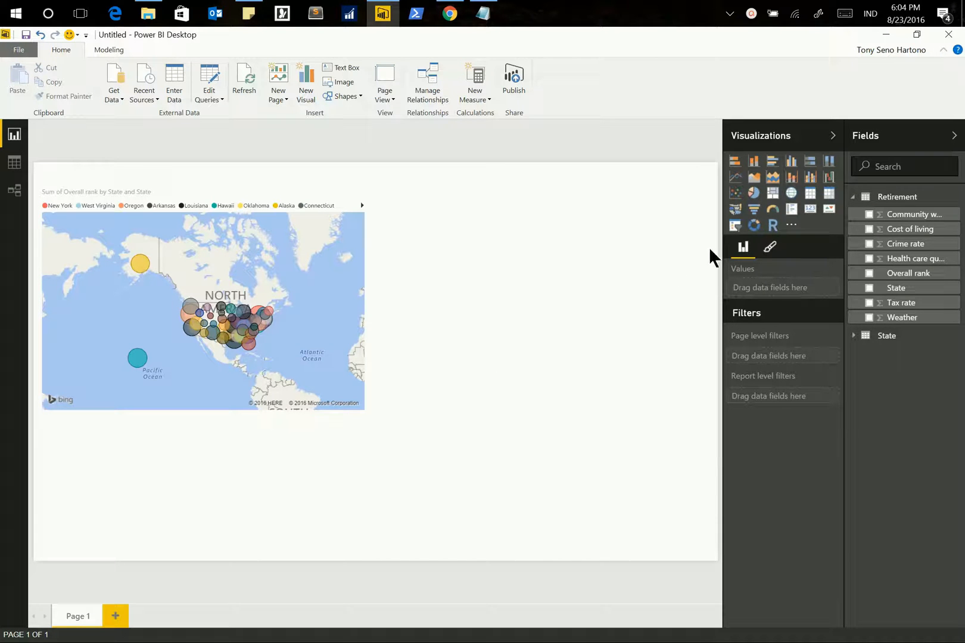
Create a line and stacked column chart with State as shared axis, the sum of Overall rank as column values and Cost of living as line values.
click(793, 178)
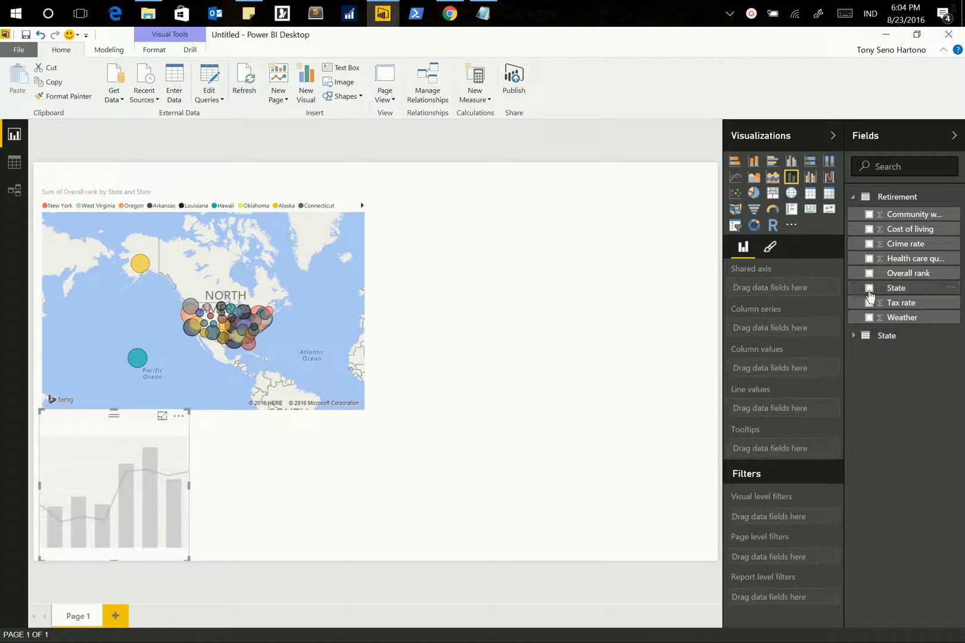
click(869, 289)
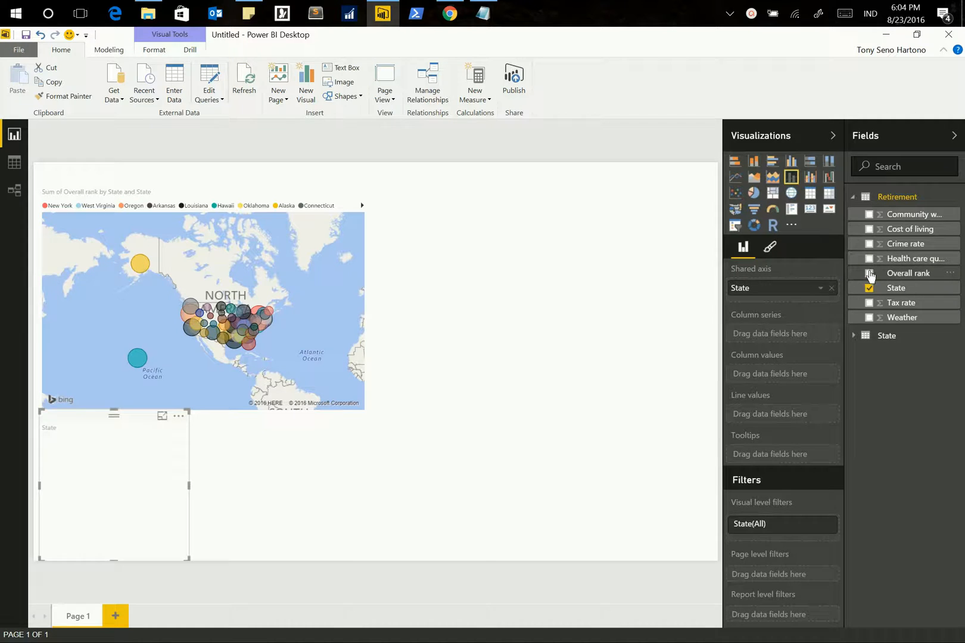
click(869, 273)
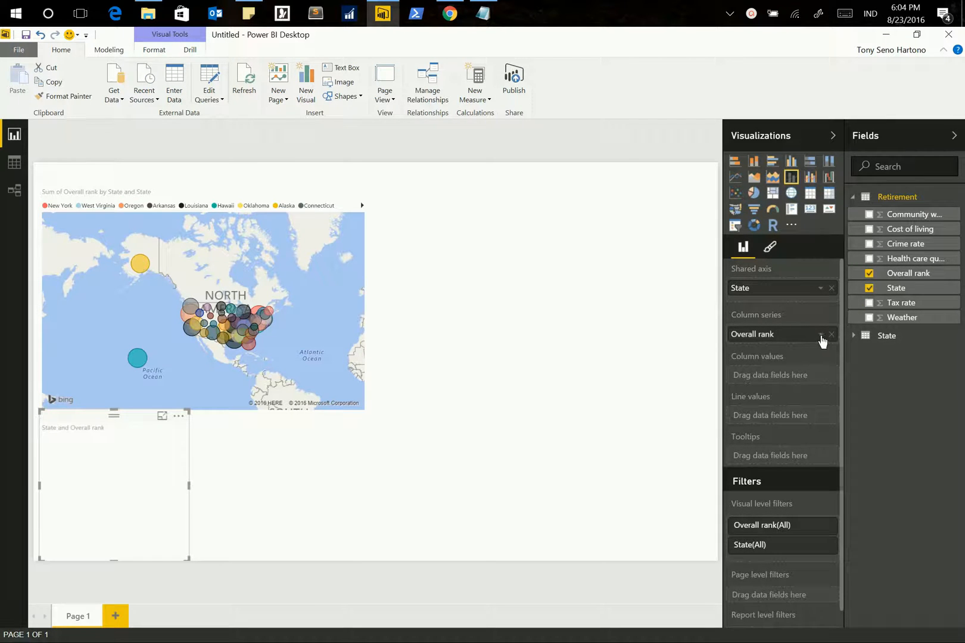
click(821, 338)
drag(787, 338, 783, 384)
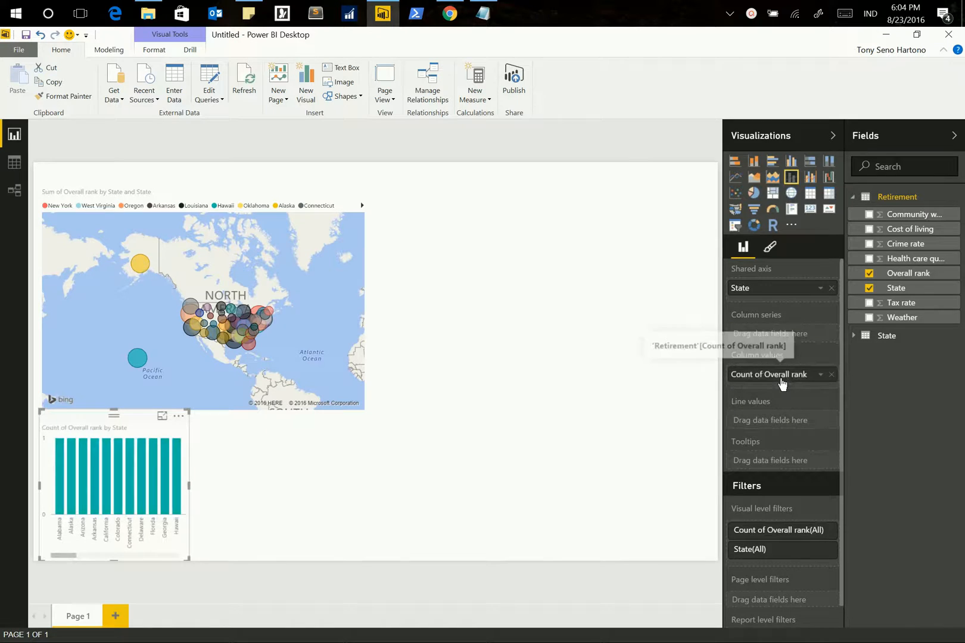
click(822, 375)
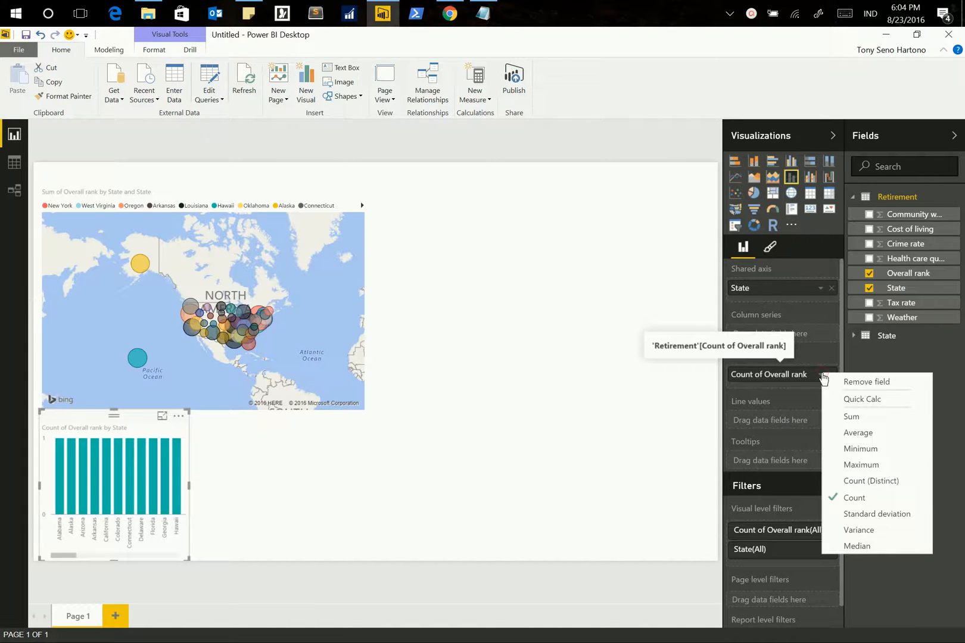
click(851, 416)
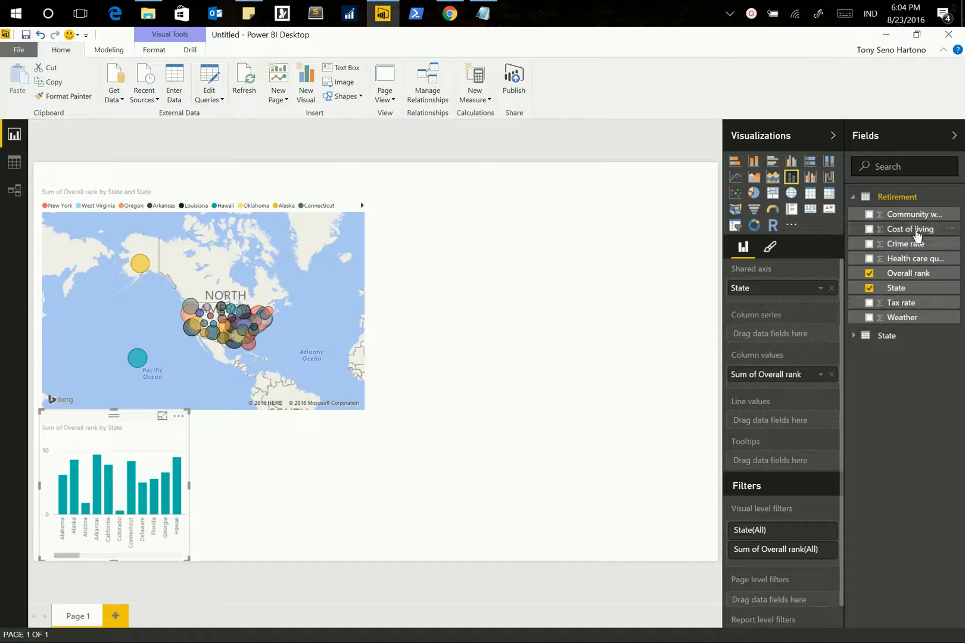
drag(918, 236, 794, 426)
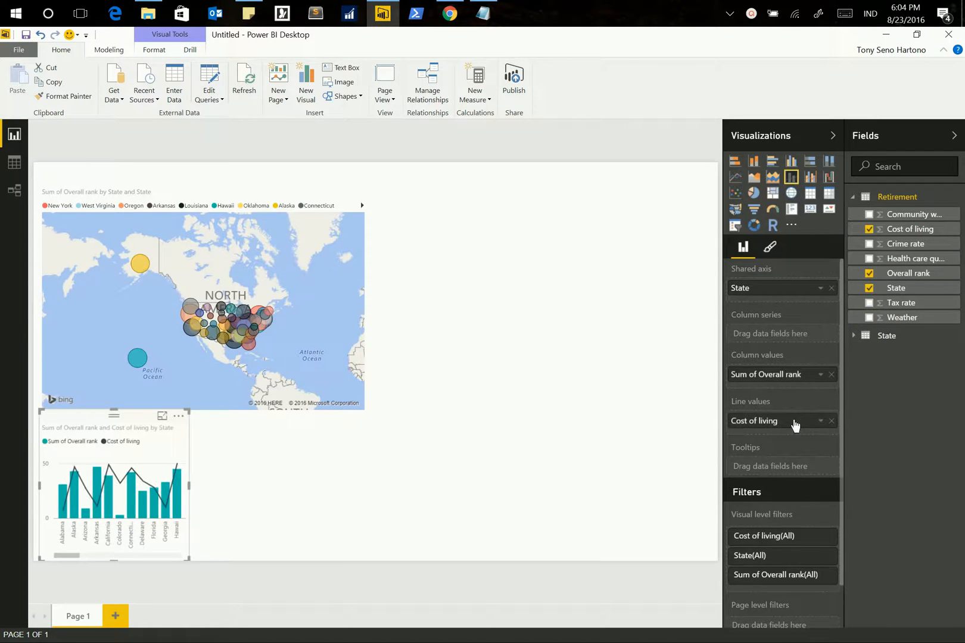
Widen the combo chart to match the map's width and sort it by Sum of Overall rank.
drag(189, 485, 365, 475)
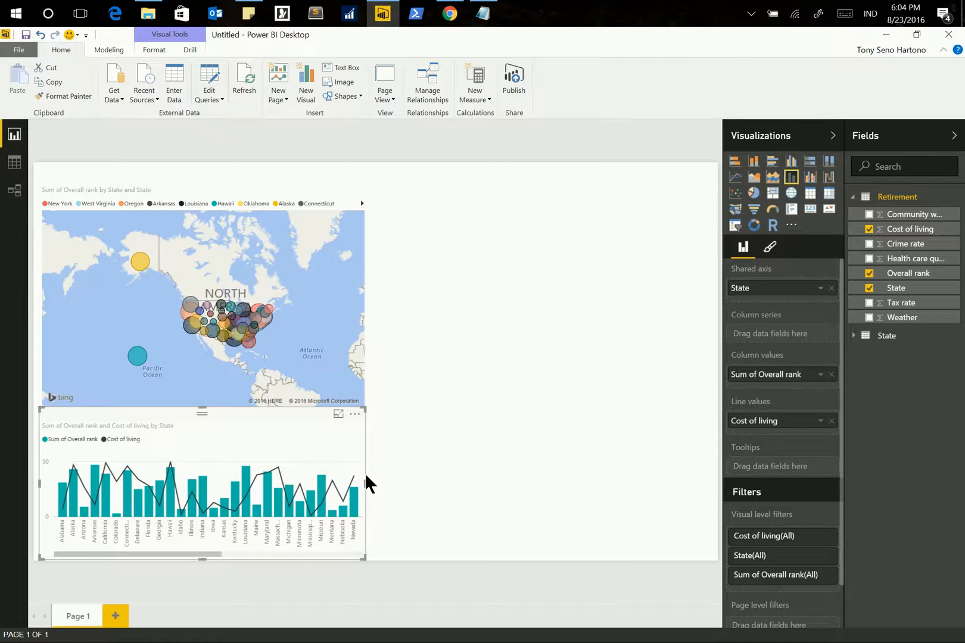
click(355, 417)
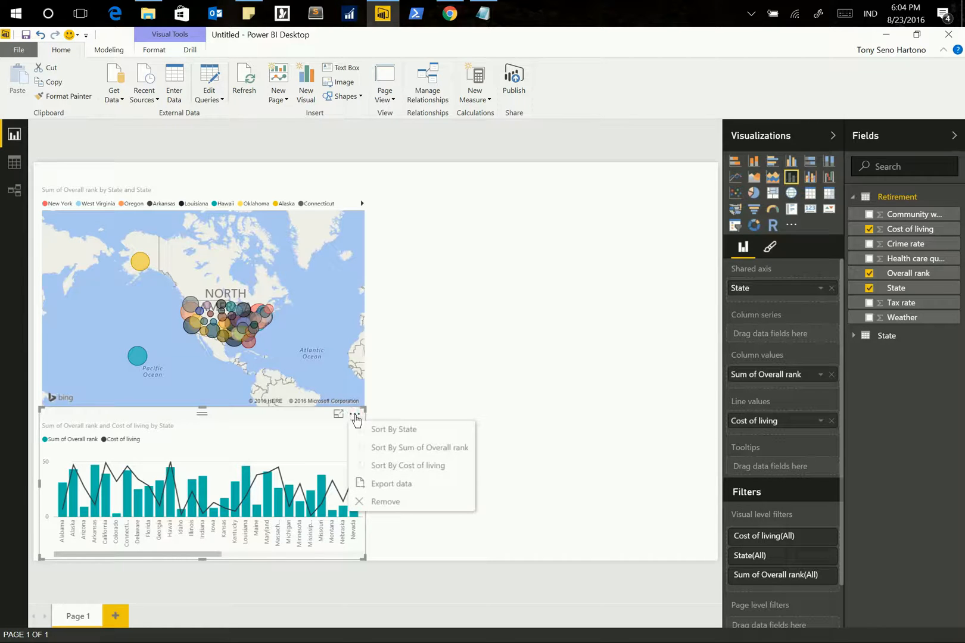
click(393, 451)
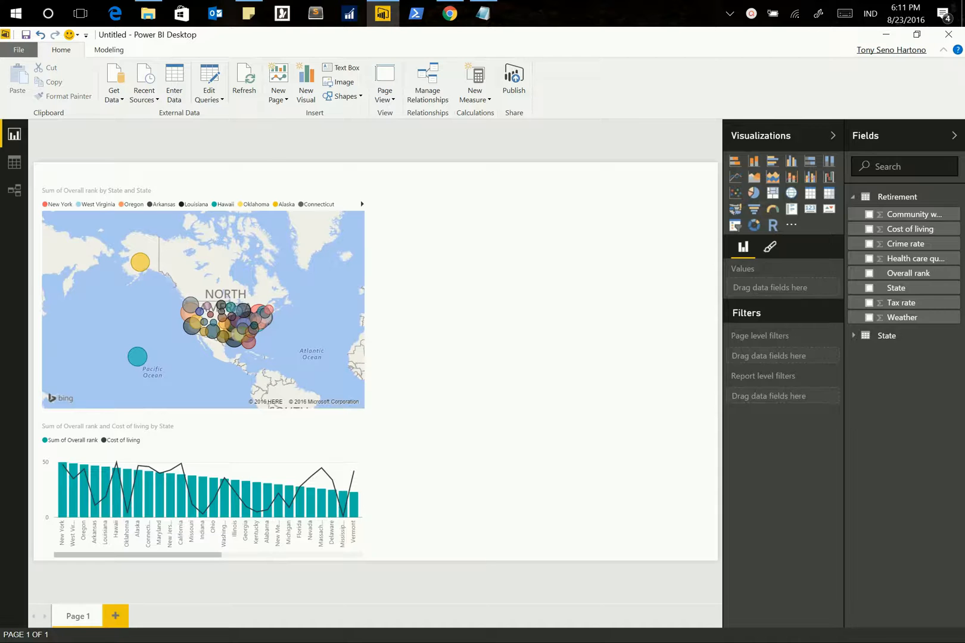
Create a scatter chart with Cost of living on the X axis, Tax rate on the Y axis, Overall rank as details and State as legend.
click(734, 196)
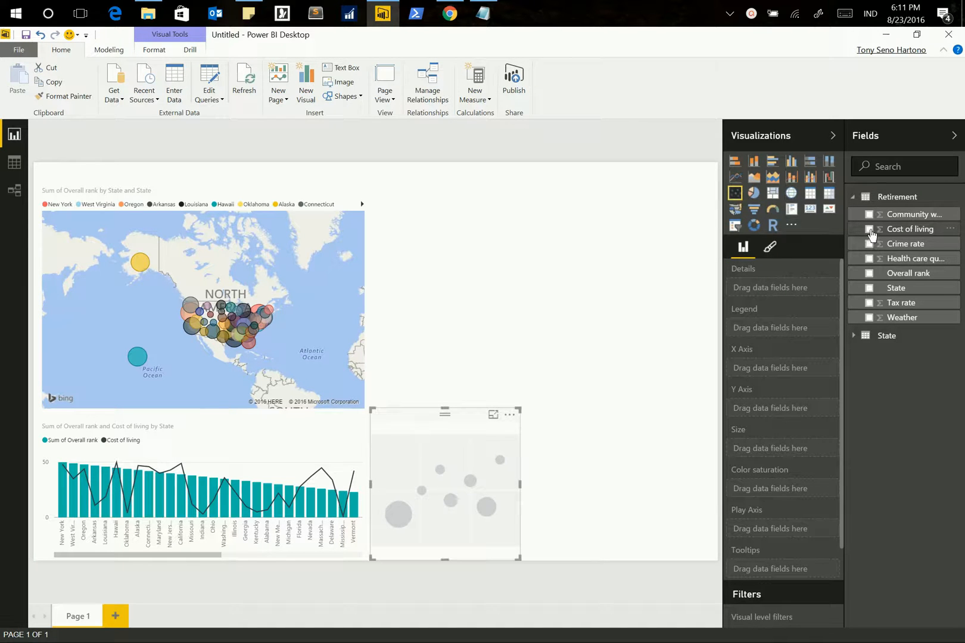
click(869, 230)
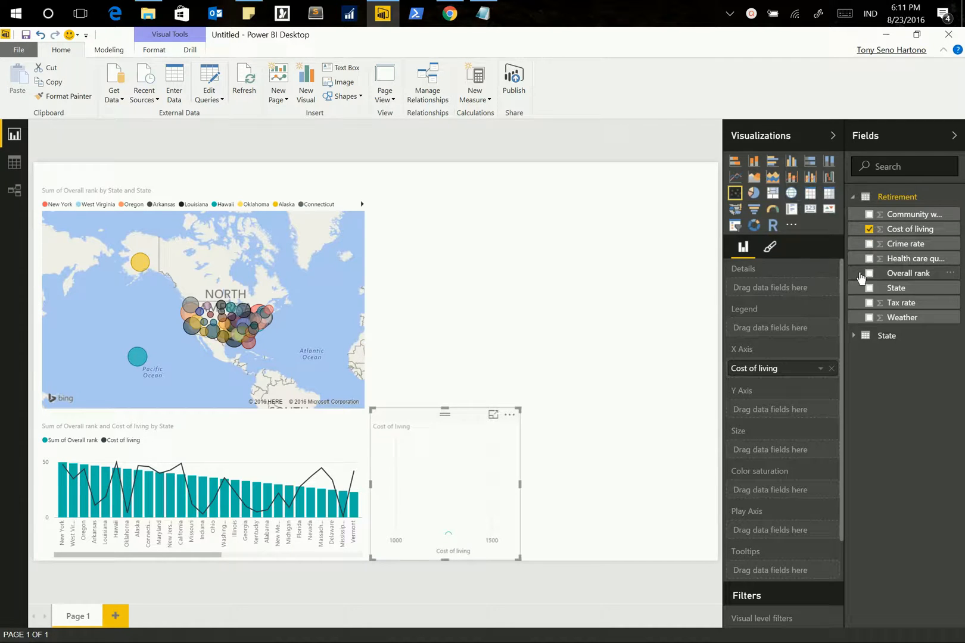
click(869, 275)
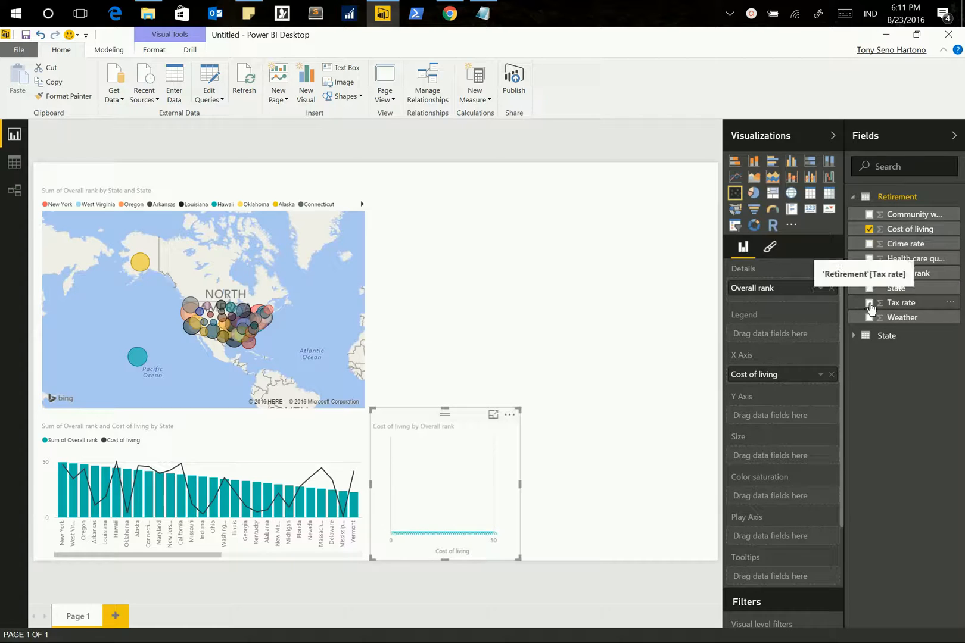
click(870, 303)
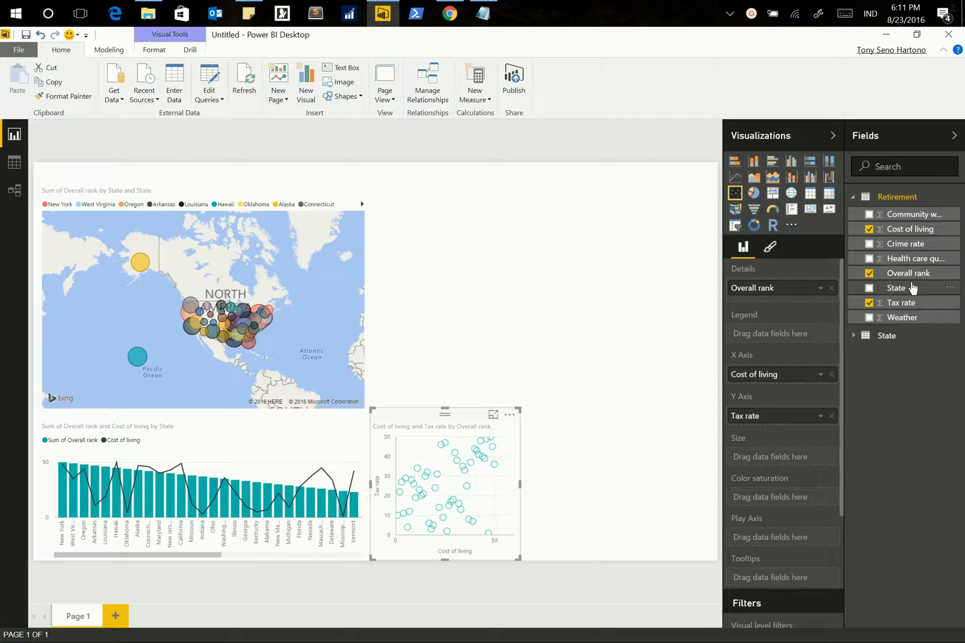
drag(901, 292, 794, 337)
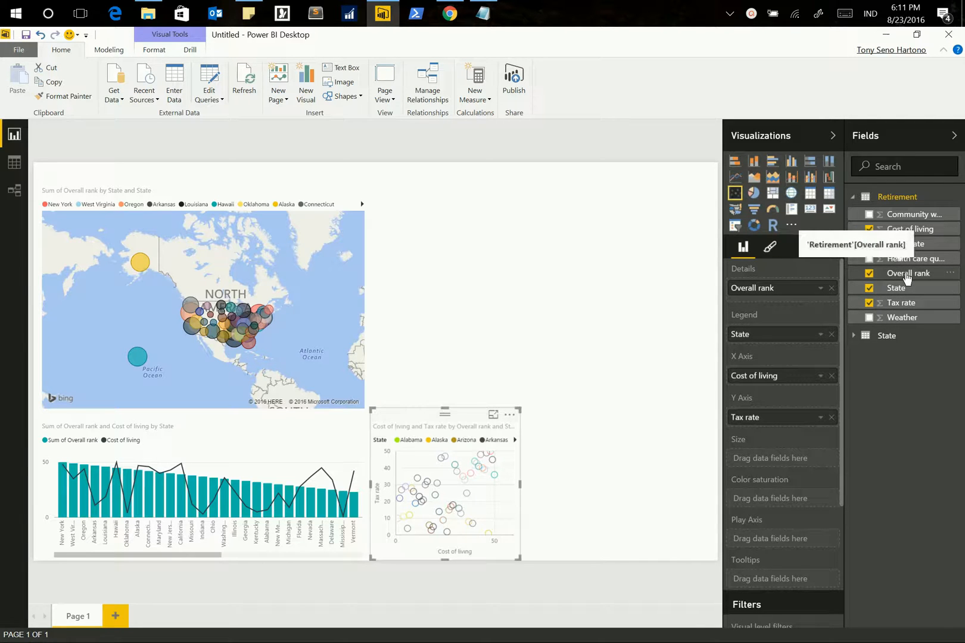
Size the scatter chart's bubbles by the sum of Overall rank and enlarge the chart in the space beside the map.
drag(906, 277, 790, 462)
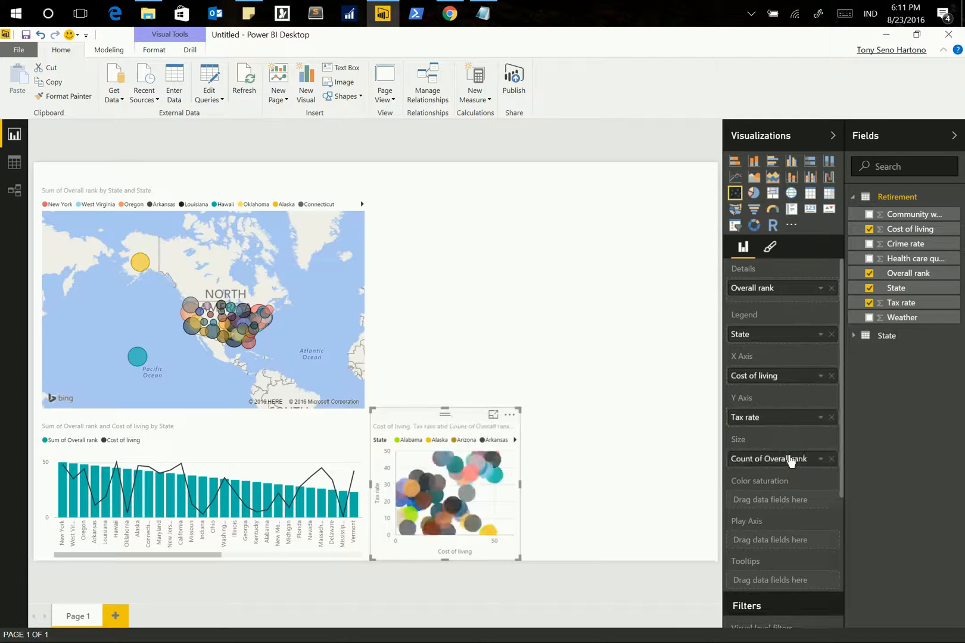
click(821, 462)
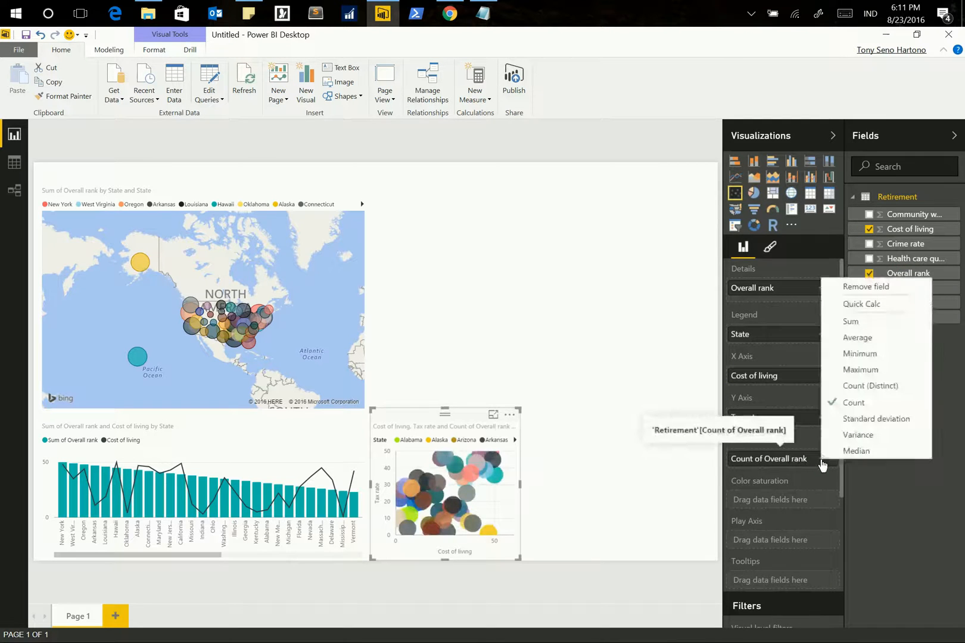
click(856, 324)
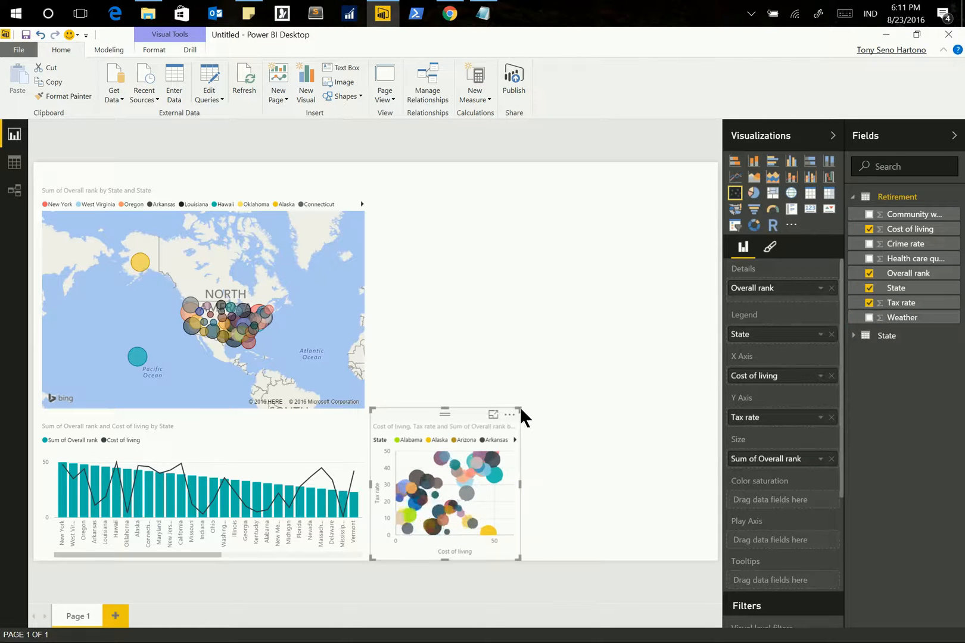
drag(519, 407, 683, 316)
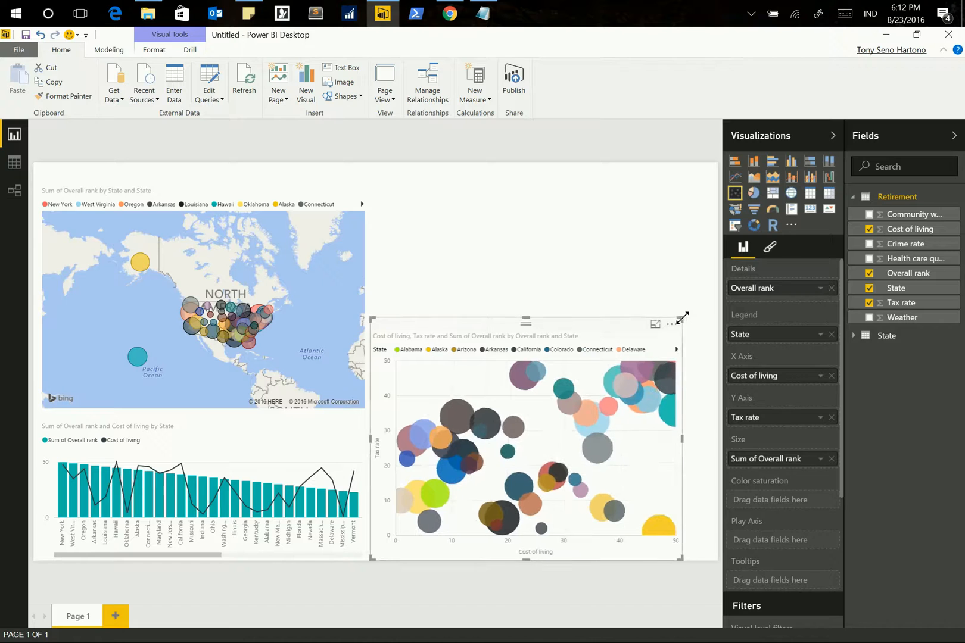
drag(570, 328, 587, 185)
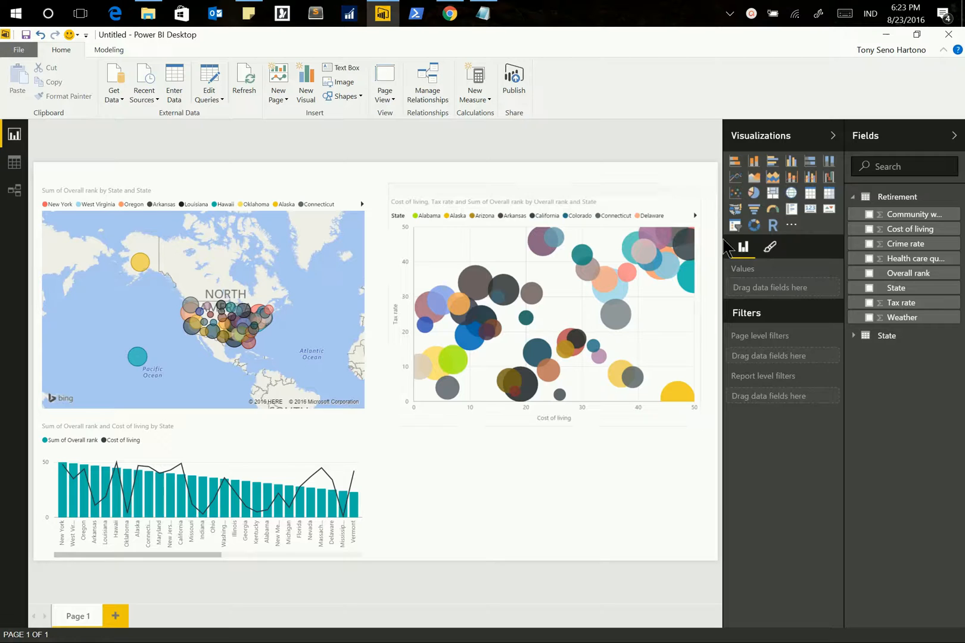
Create a funnel chart of Tax rate grouped by State below the scatter chart and sort it by Tax rate.
click(755, 209)
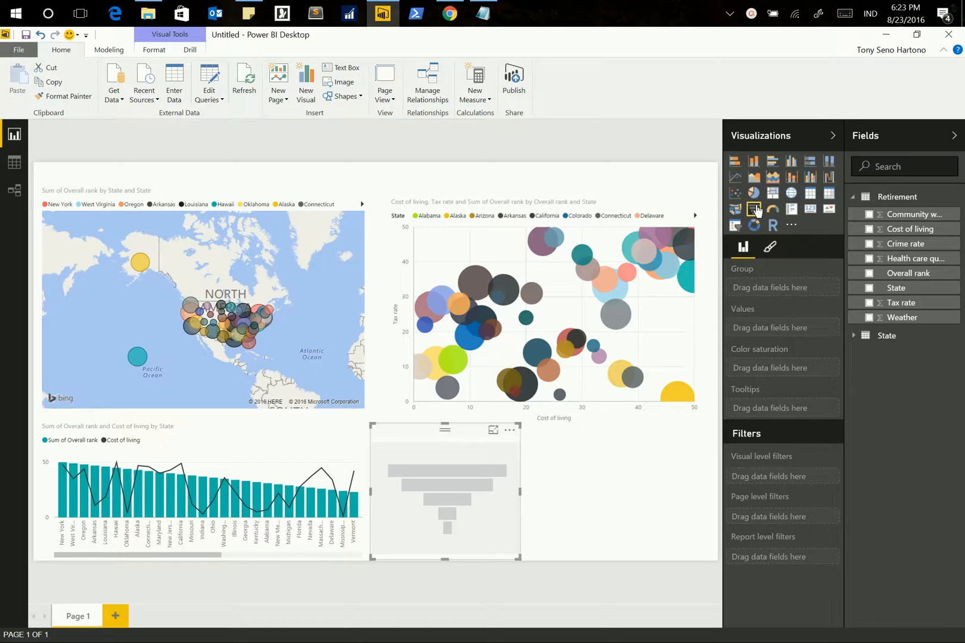
click(870, 303)
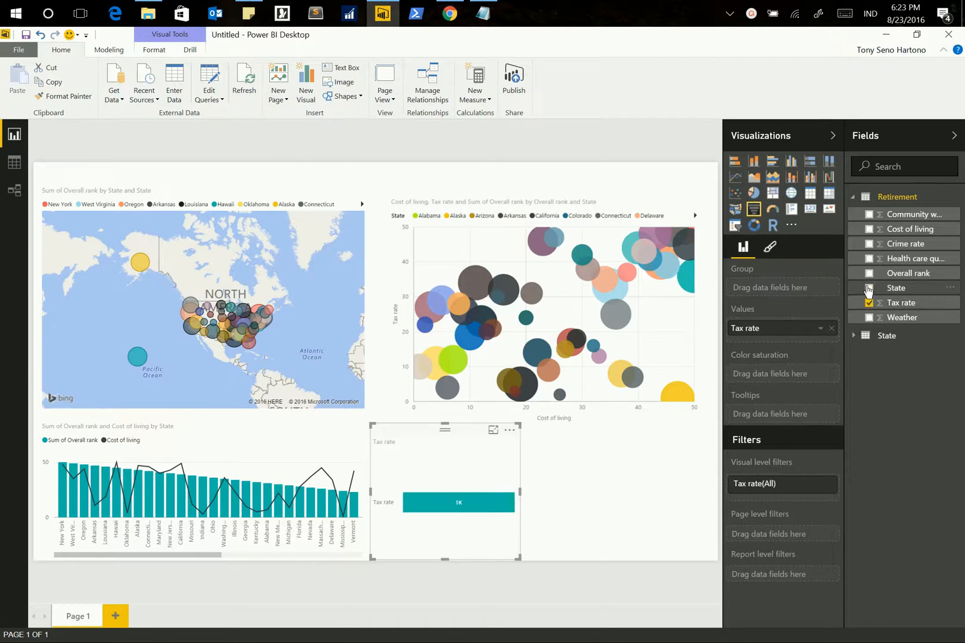
click(869, 289)
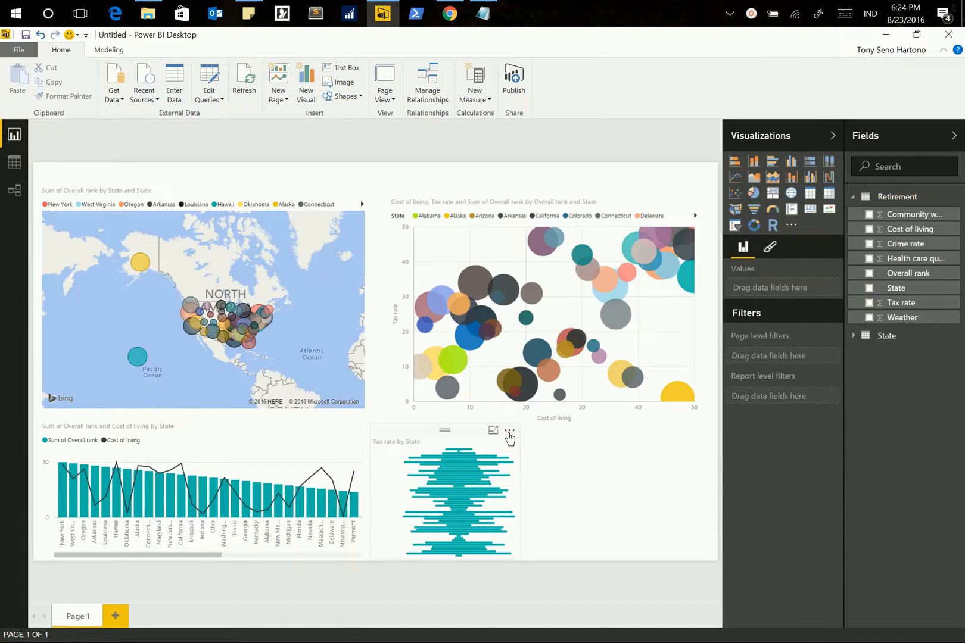
click(509, 432)
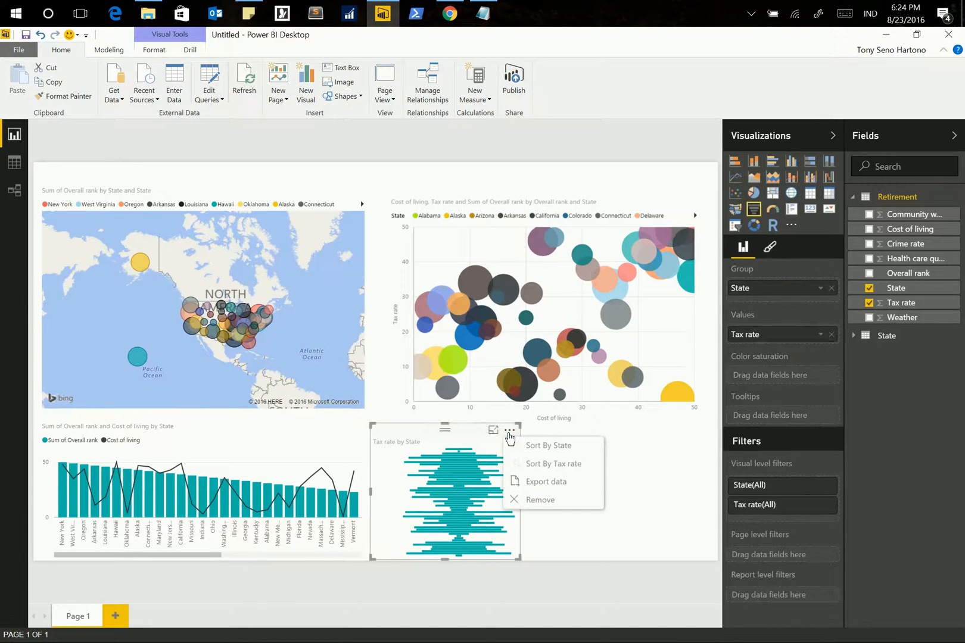
click(543, 465)
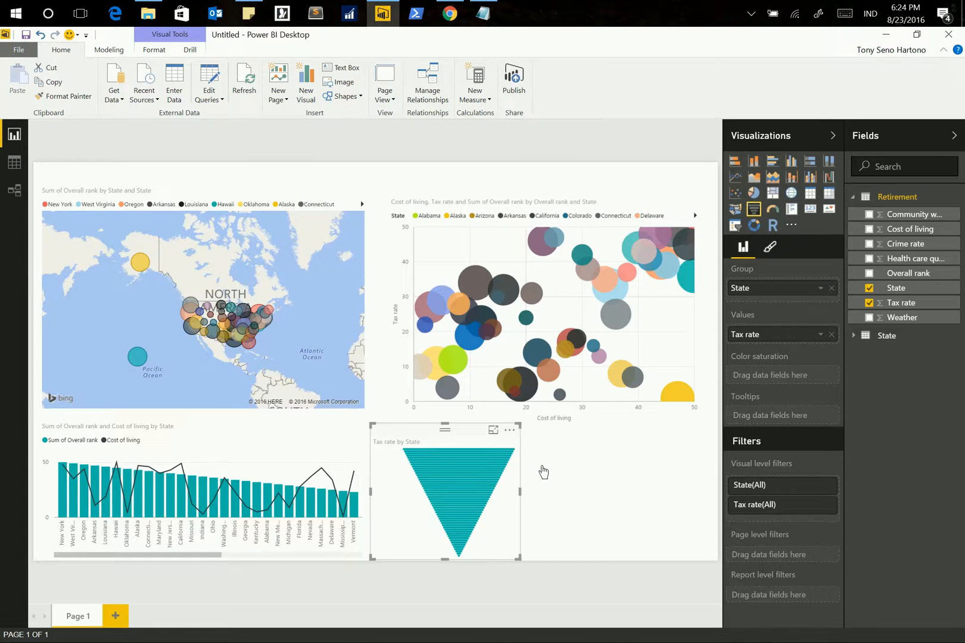
click(543, 472)
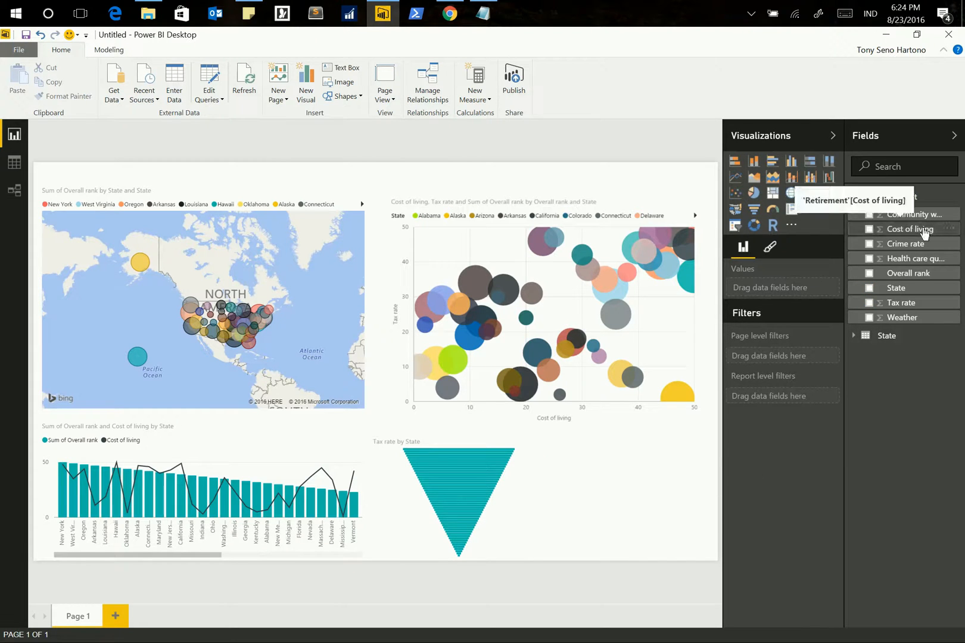
Add a page level filter keeping Cost of living less than 11, and shift the funnel chart slightly right beneath the scatter chart.
drag(924, 232, 809, 358)
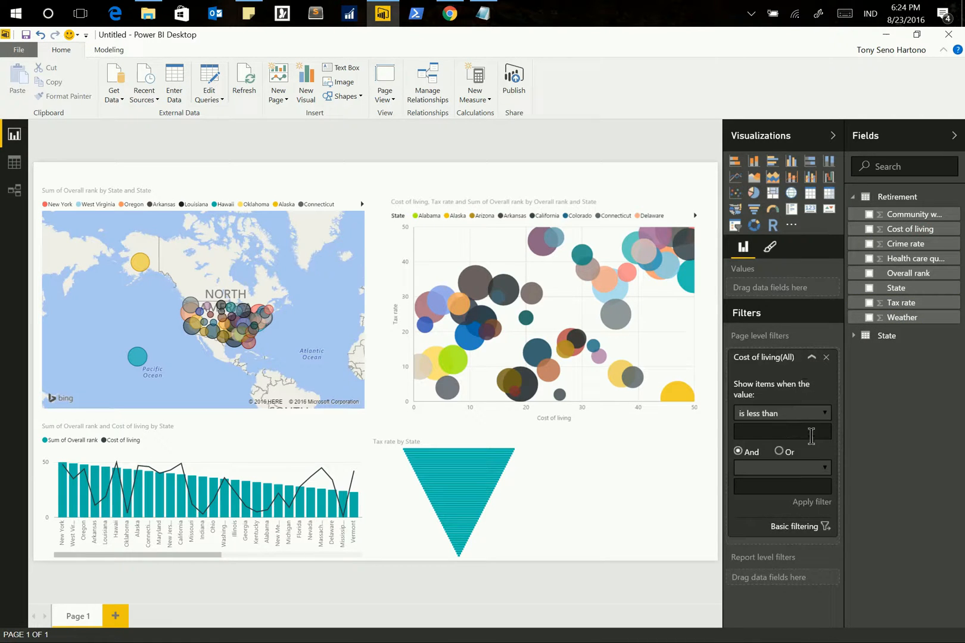
click(765, 426)
text(11)
key(Return)
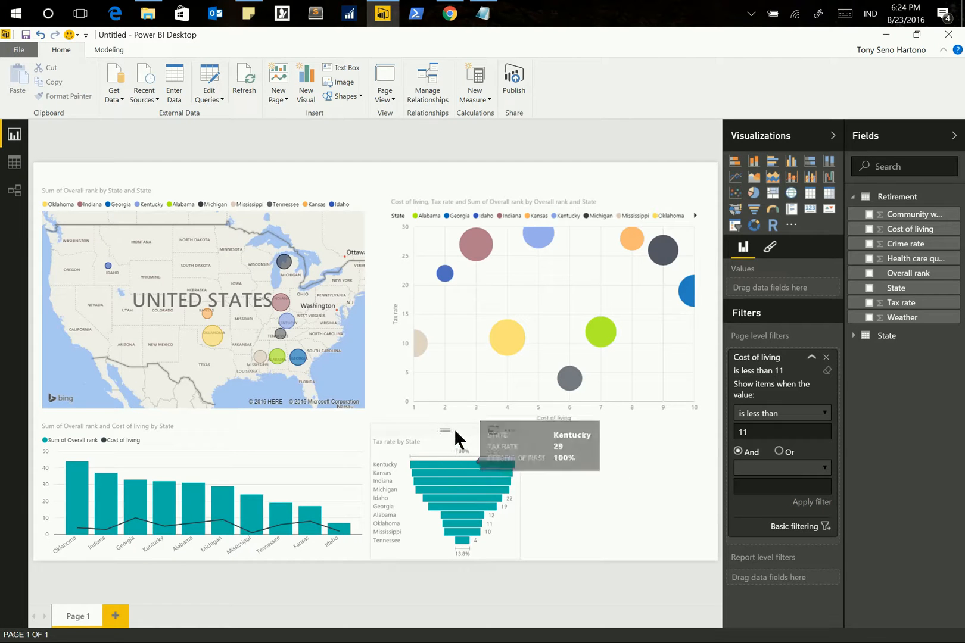
drag(459, 438, 496, 444)
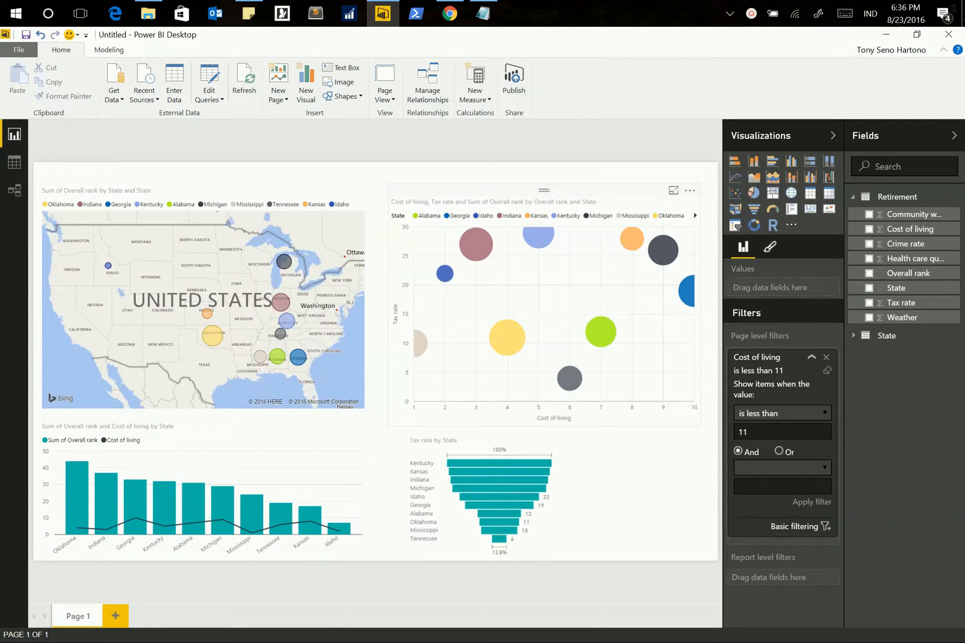
Rename the report page Page 1 as Overall.
double_click(72, 615)
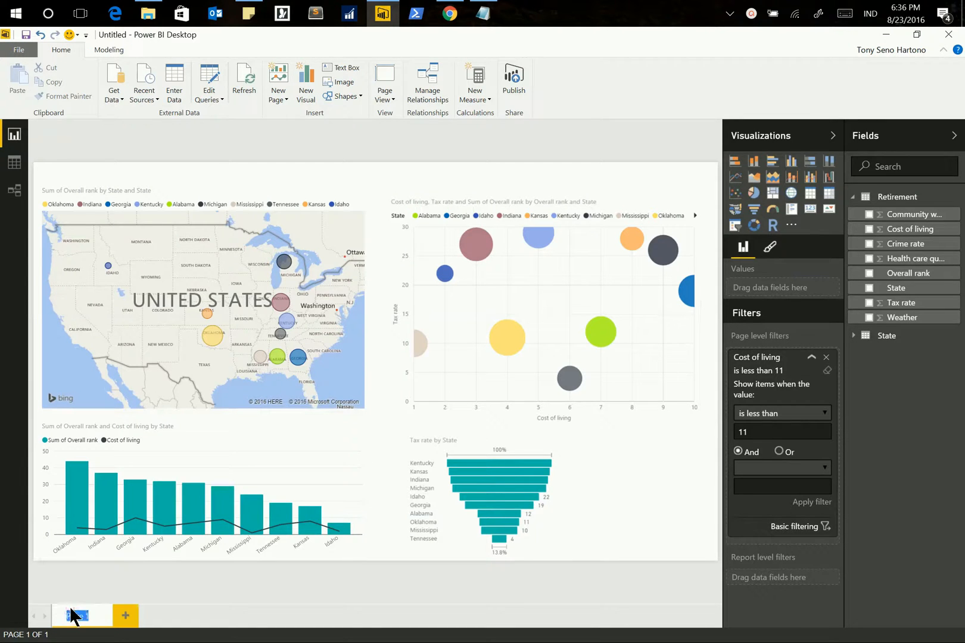
text(Overall)
key(Return)
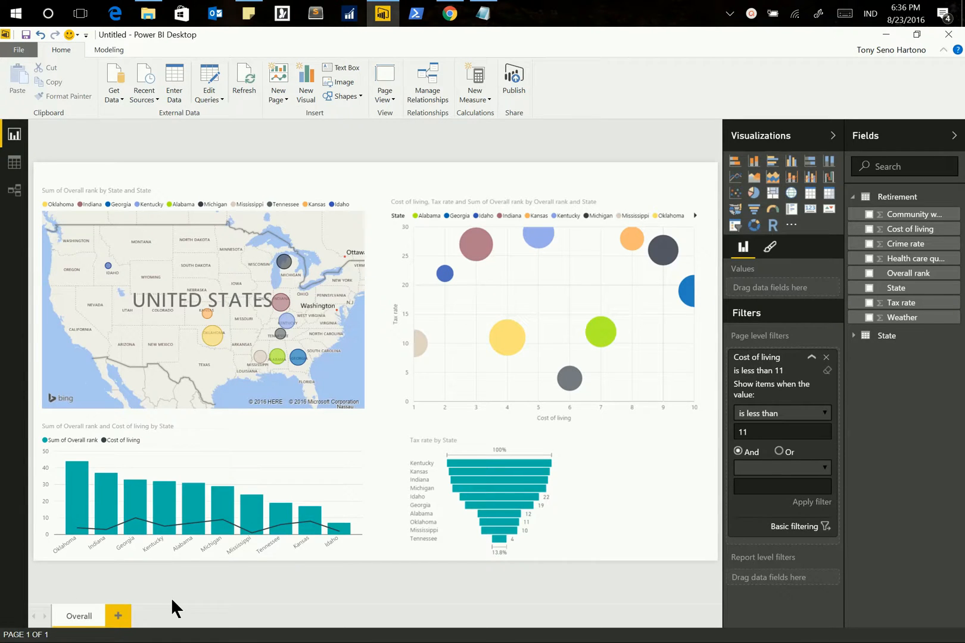
Add a new report page after Overall and name it Top10.
click(117, 617)
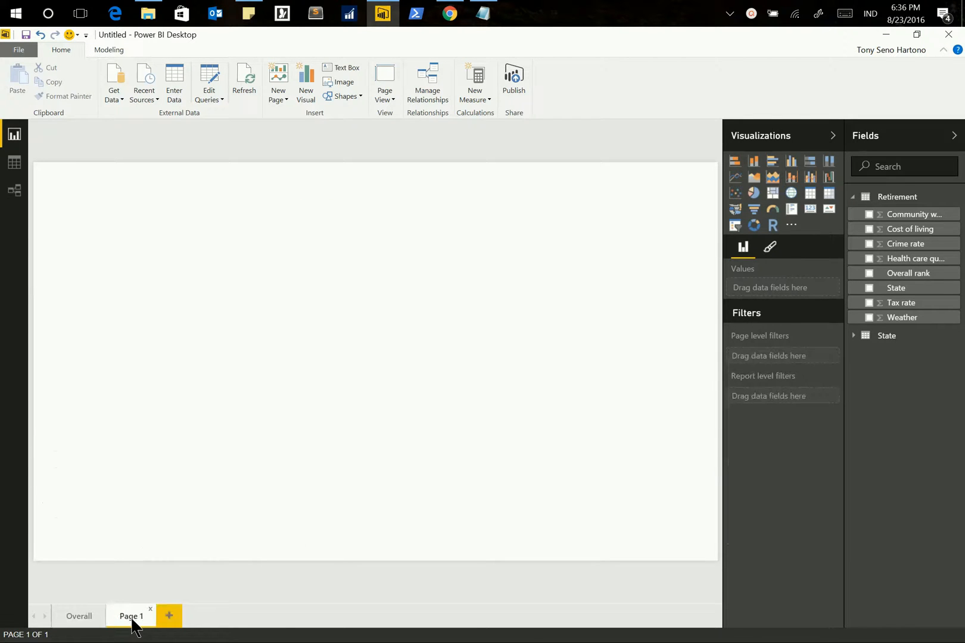
double_click(131, 619)
text(To)
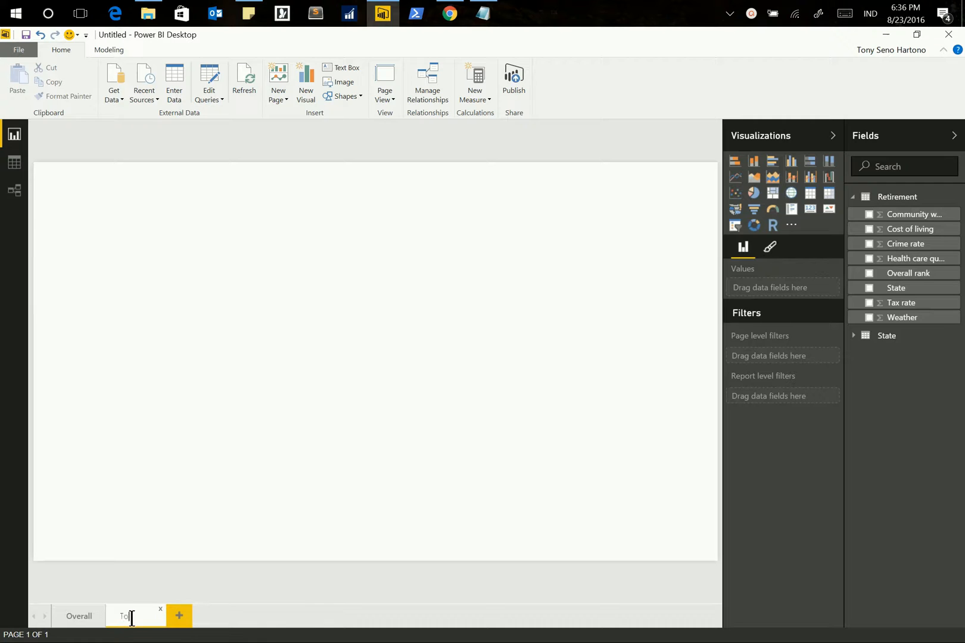
text(p 10)
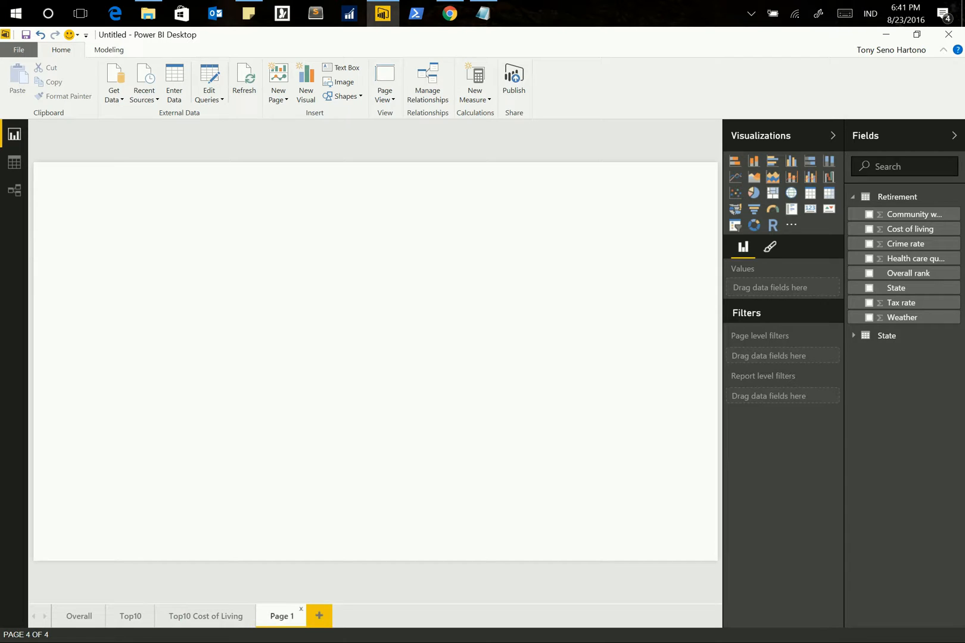
Rename the blank page after Top10 Cost of Living as Top15 Sunniest States.
double_click(282, 617)
text(Top15 S)
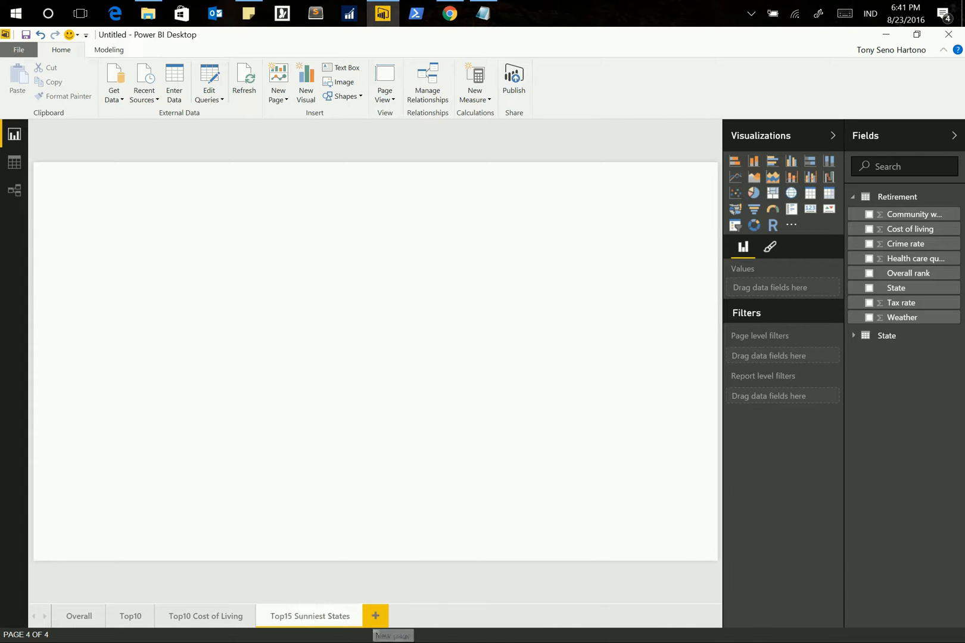
Add a new report page after Top15 Sunniest States and name it Top15 Community Well Being.
click(375, 616)
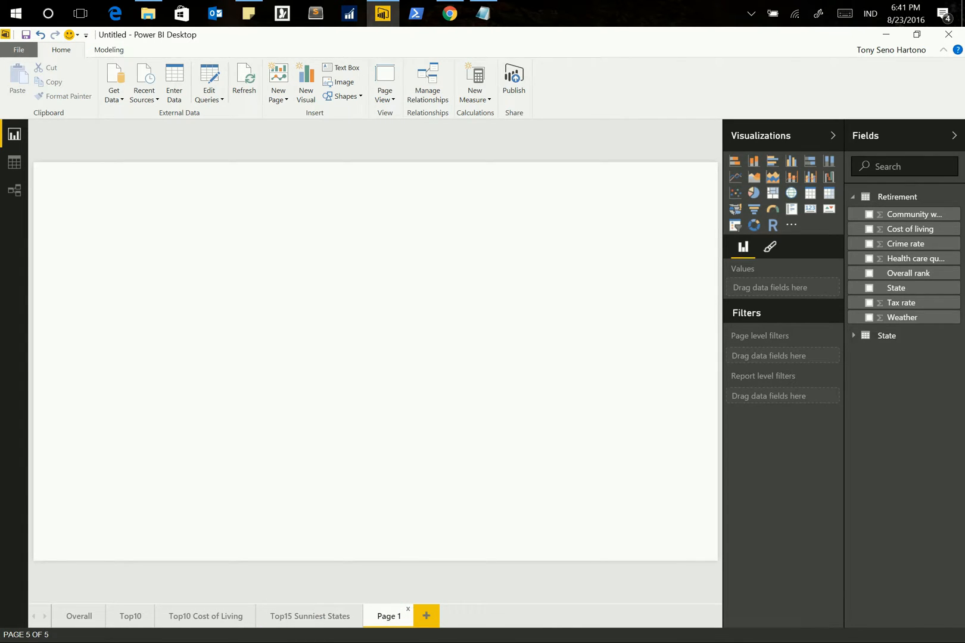
double_click(389, 617)
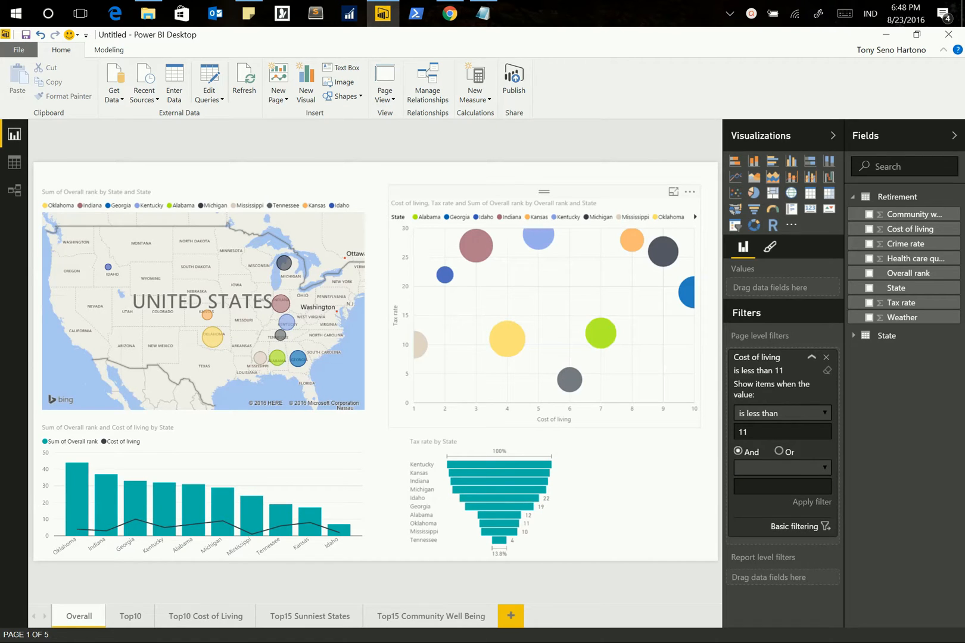
Save the report to the Desktop folder as Retirement and publish it to My Workspace.
click(513, 83)
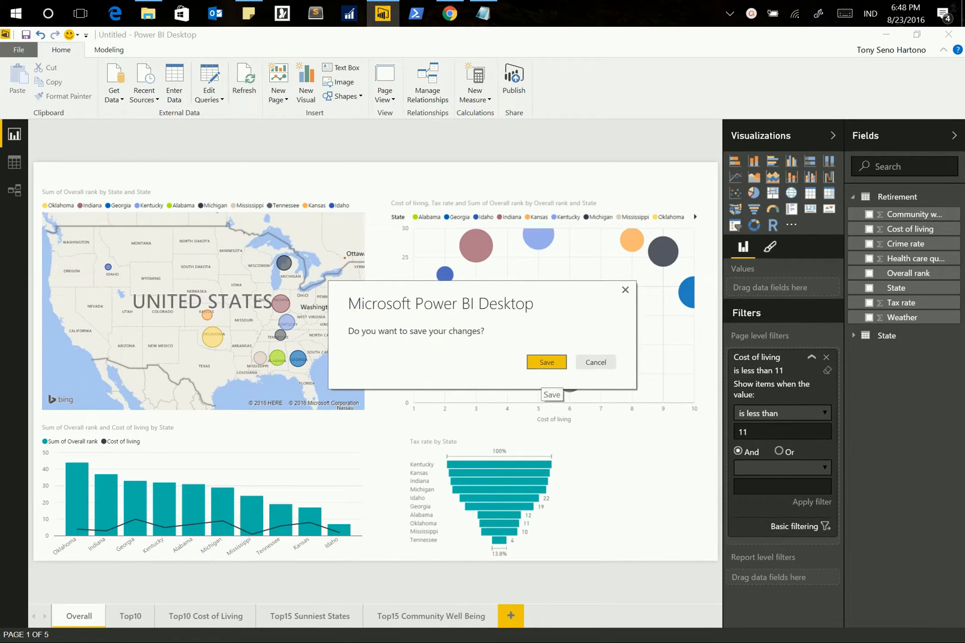
click(547, 362)
text(Retirement)
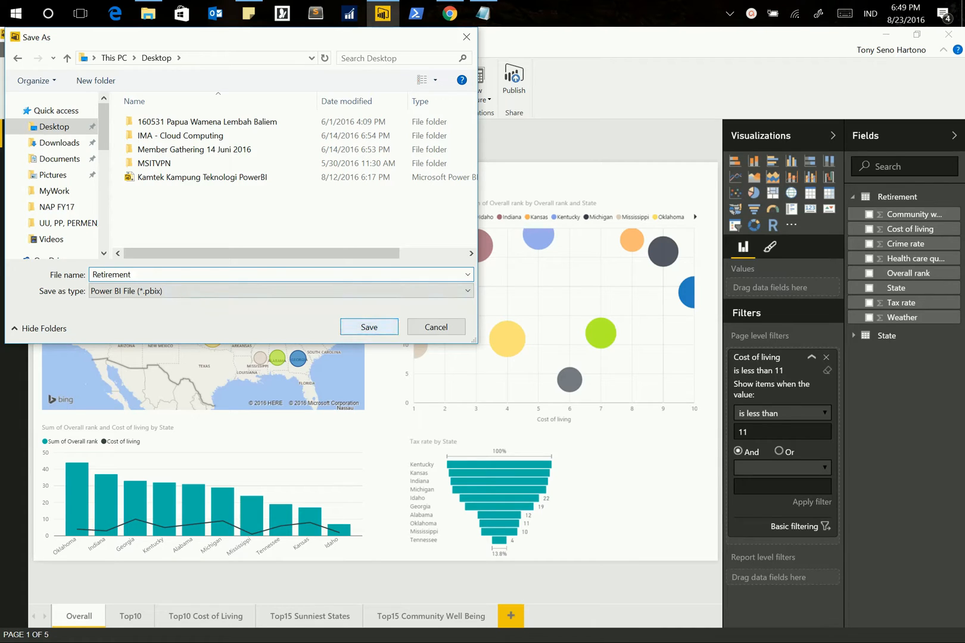
key(Return)
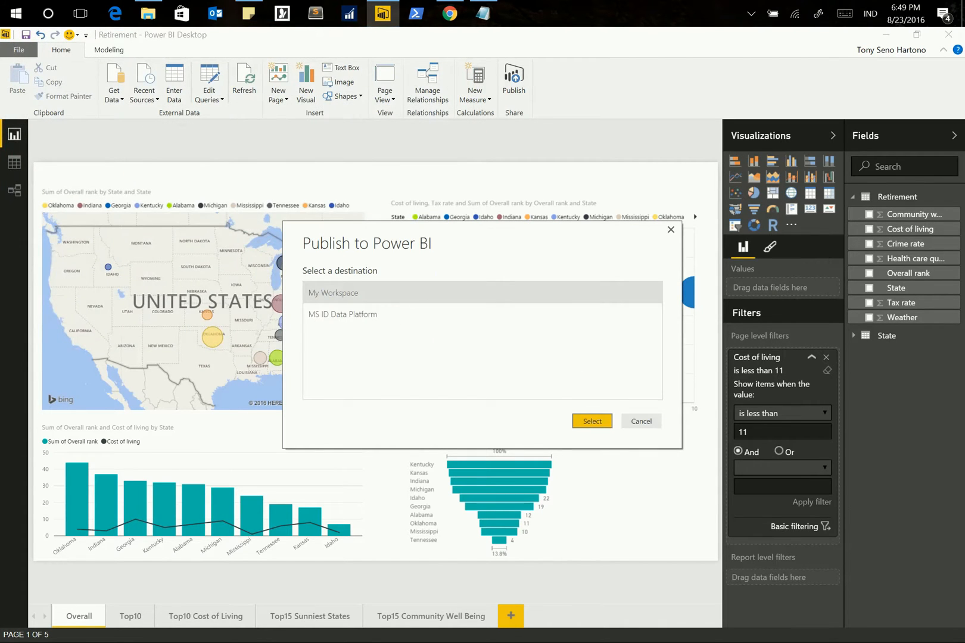
click(592, 421)
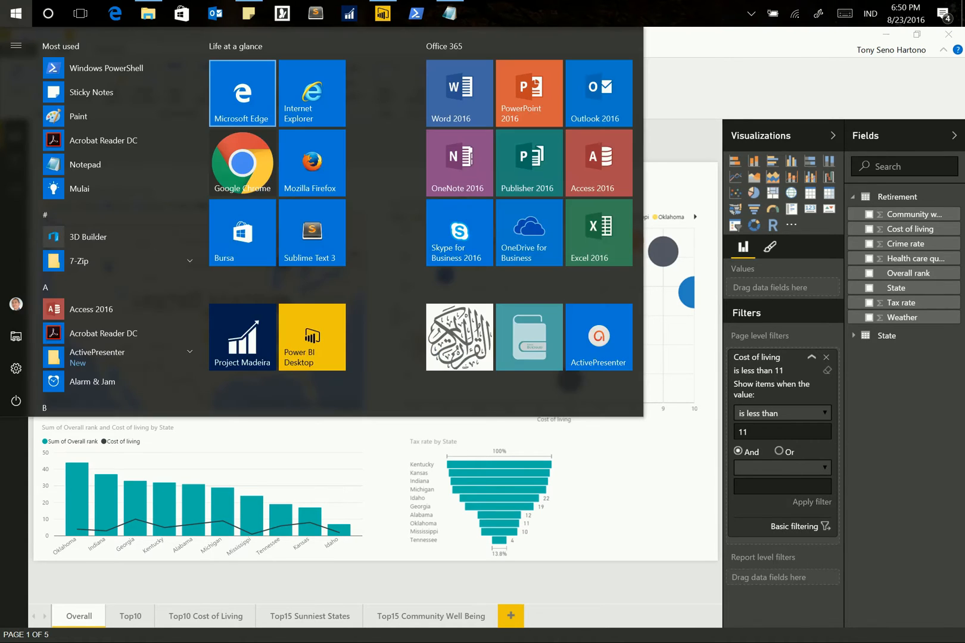
Switch to Microsoft Edge, go to powerbi.microsoft.com/en-us and sign in to the Power BI service.
click(242, 93)
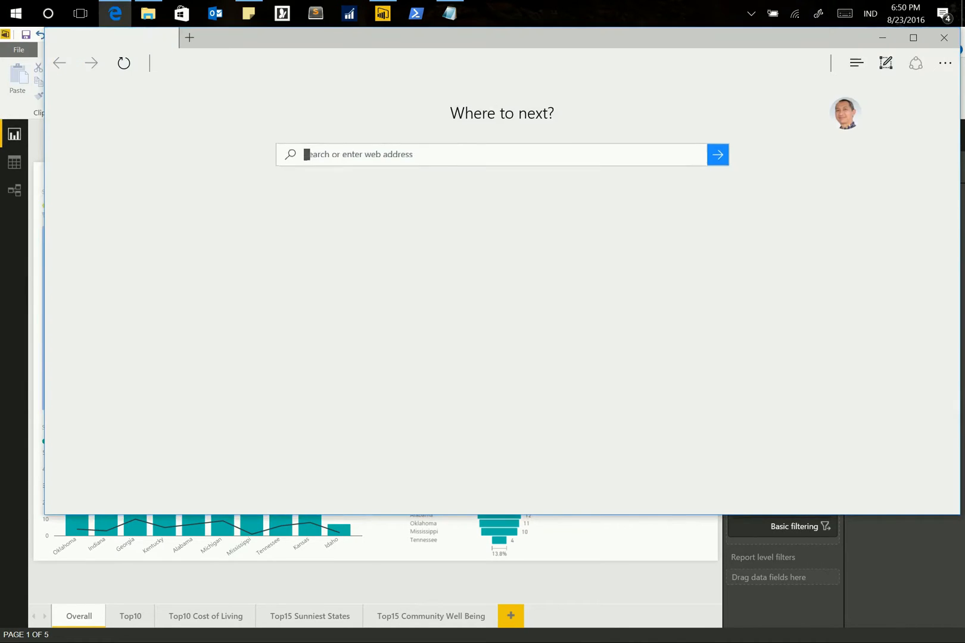
text(powerbi.microsoft.com/en-us)
key(Return)
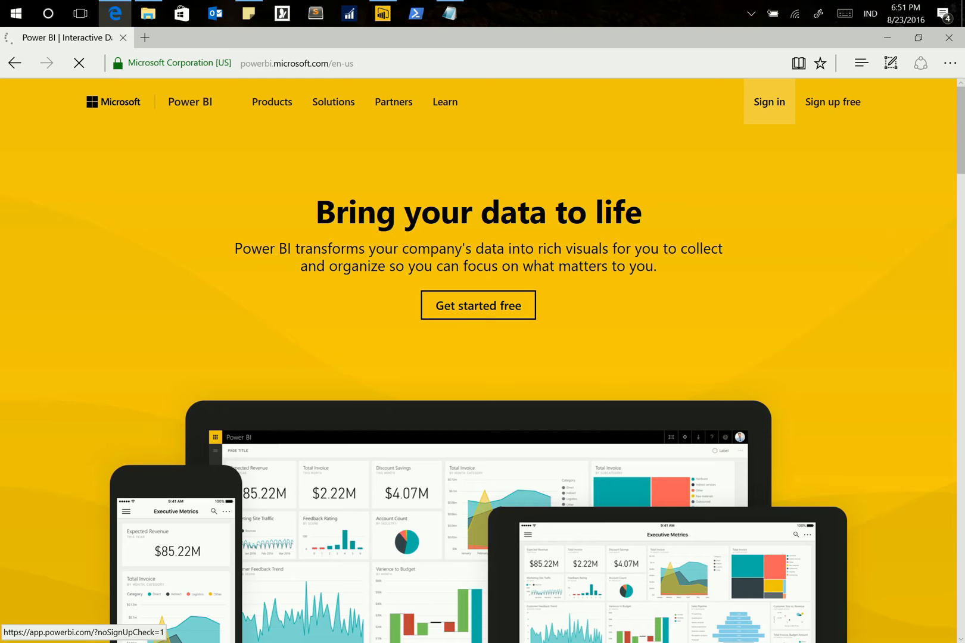
click(770, 102)
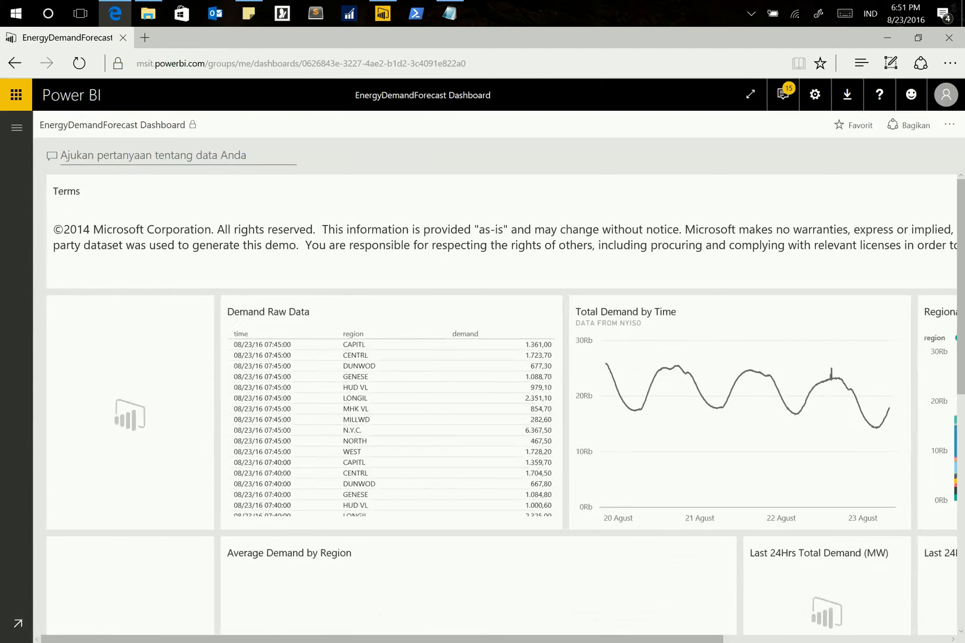
Open the published Retirement report from the list of reports in the Power BI service.
scroll(74, 371, down, 5)
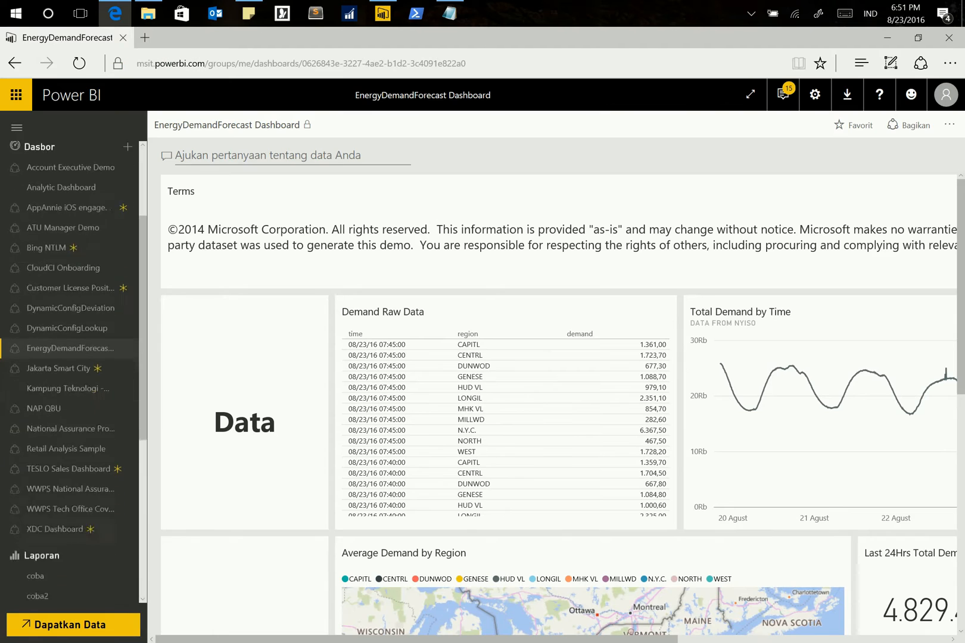
scroll(74, 371, down, 2)
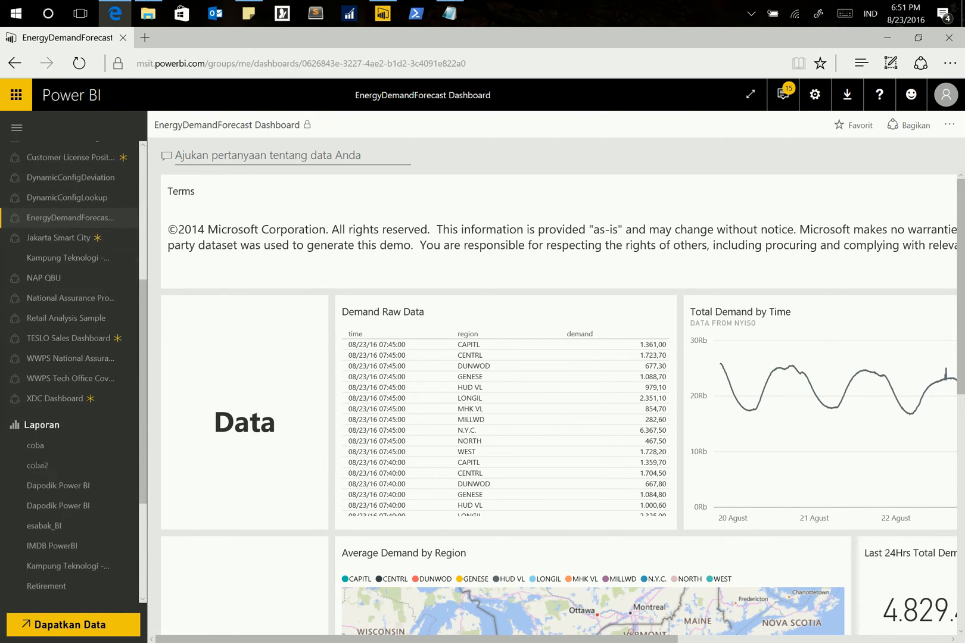
scroll(74, 372, down, 1)
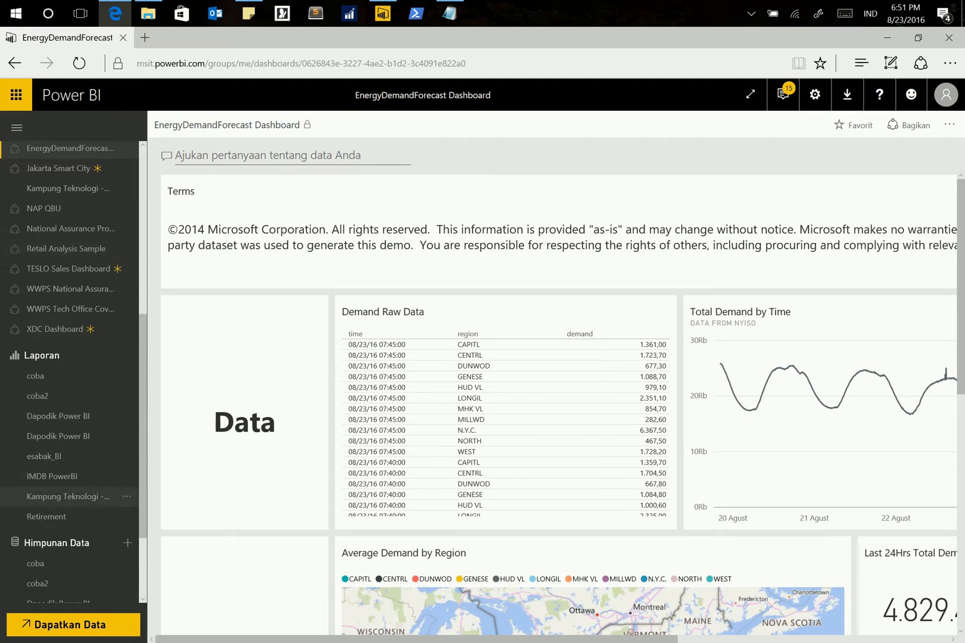
click(46, 517)
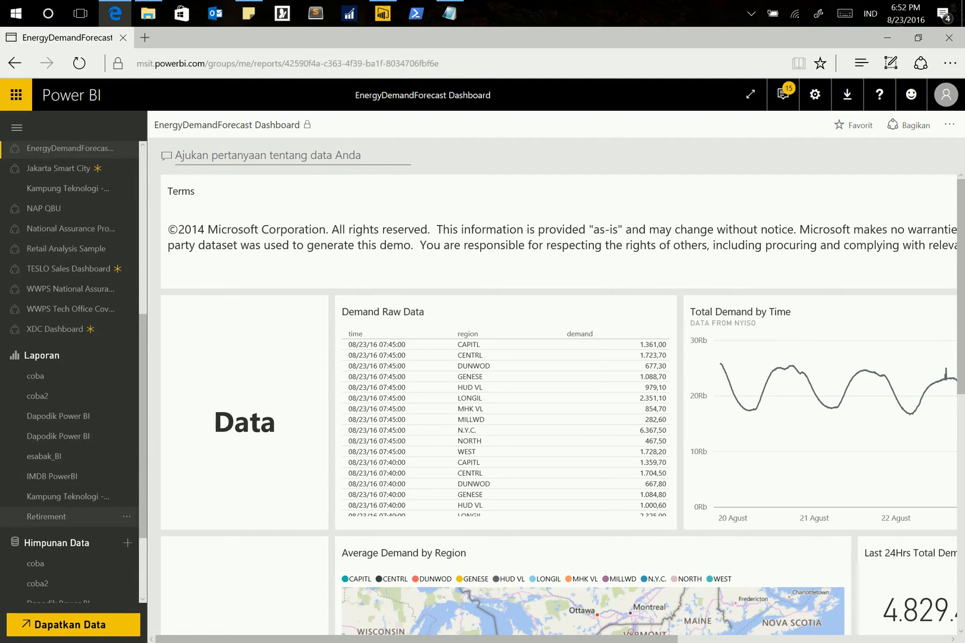